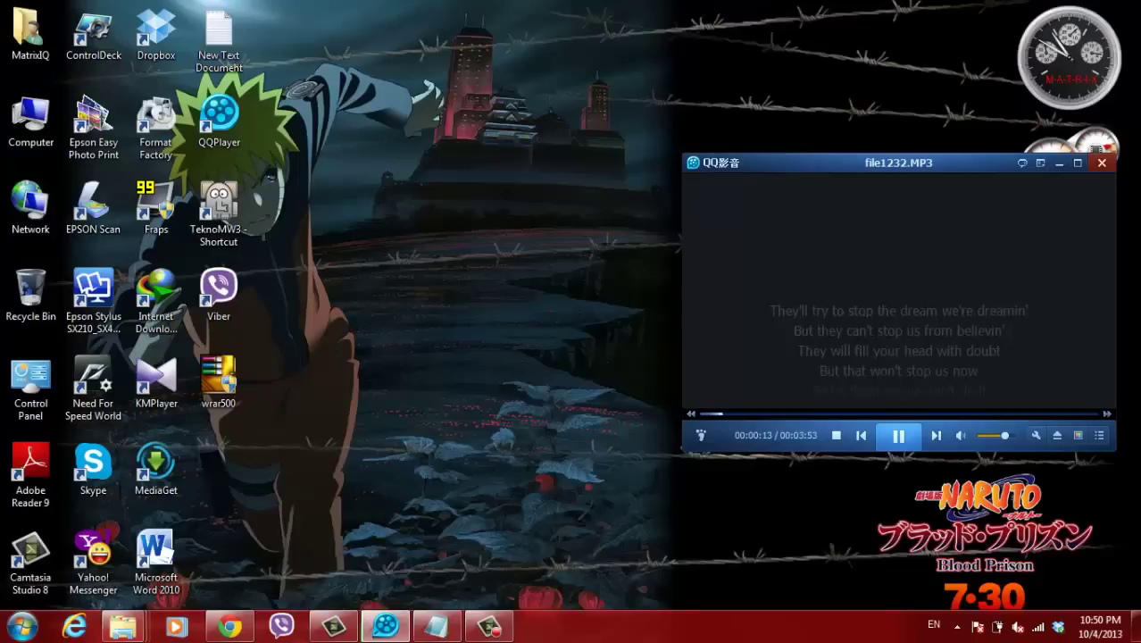
- Minimize the QQPlayer music window so the staad pro folder on the desktop is visible
left_click(385, 626)
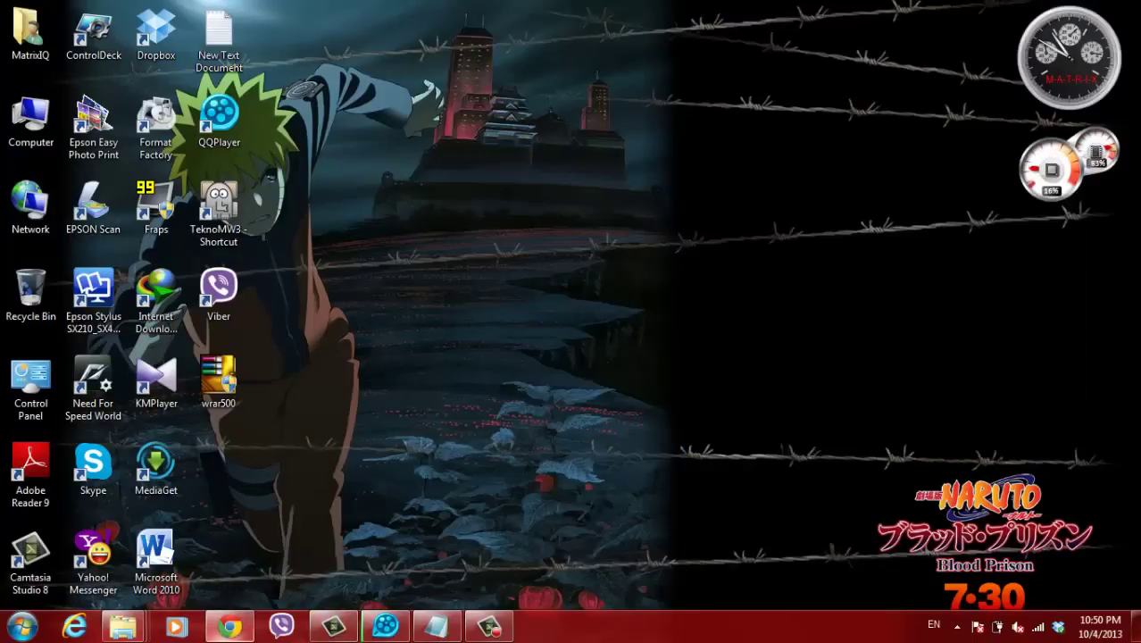
- Open Bentley Staad Pro v8i > IEG_02.00.08.00_en and bring up the setup program's context menu
mouse_move(122, 626)
left_click(101, 526)
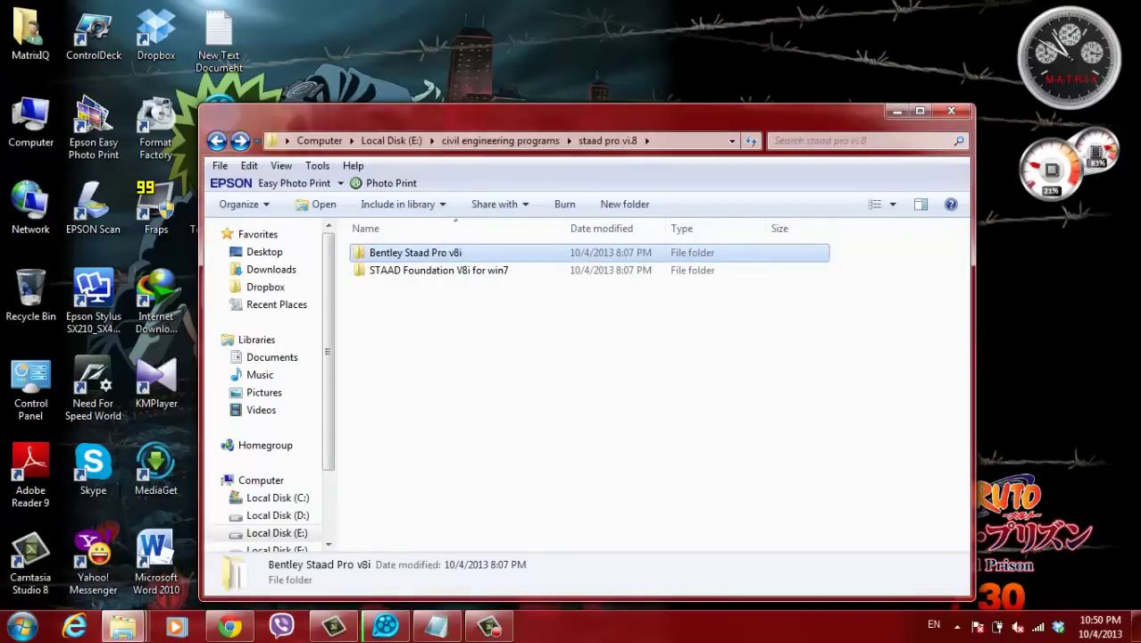
double_click(393, 256)
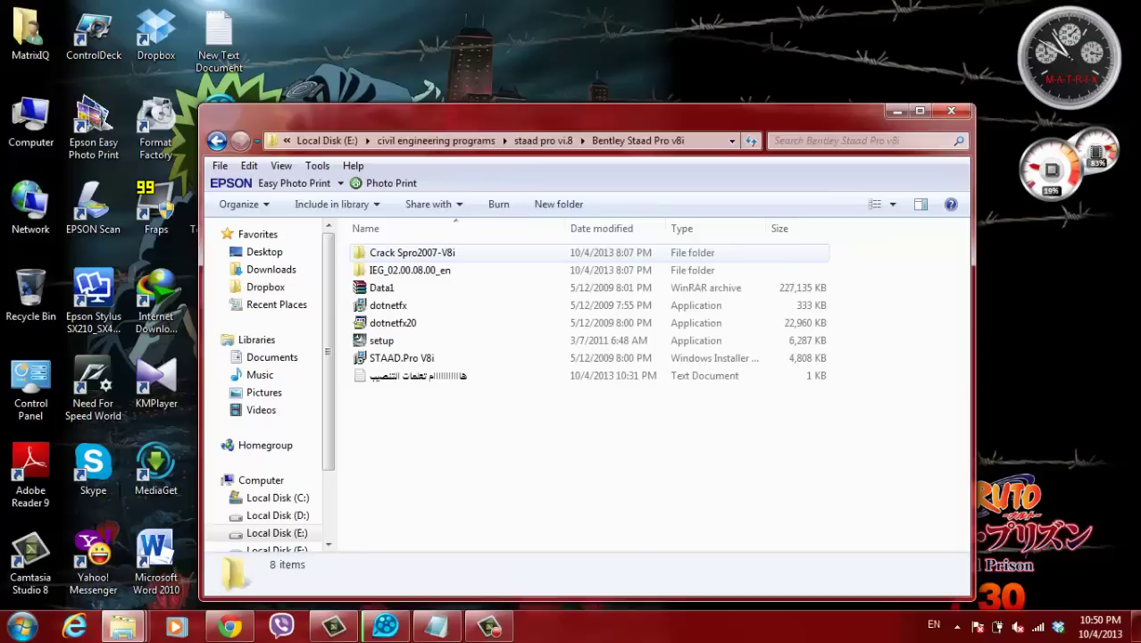
left_click(393, 270)
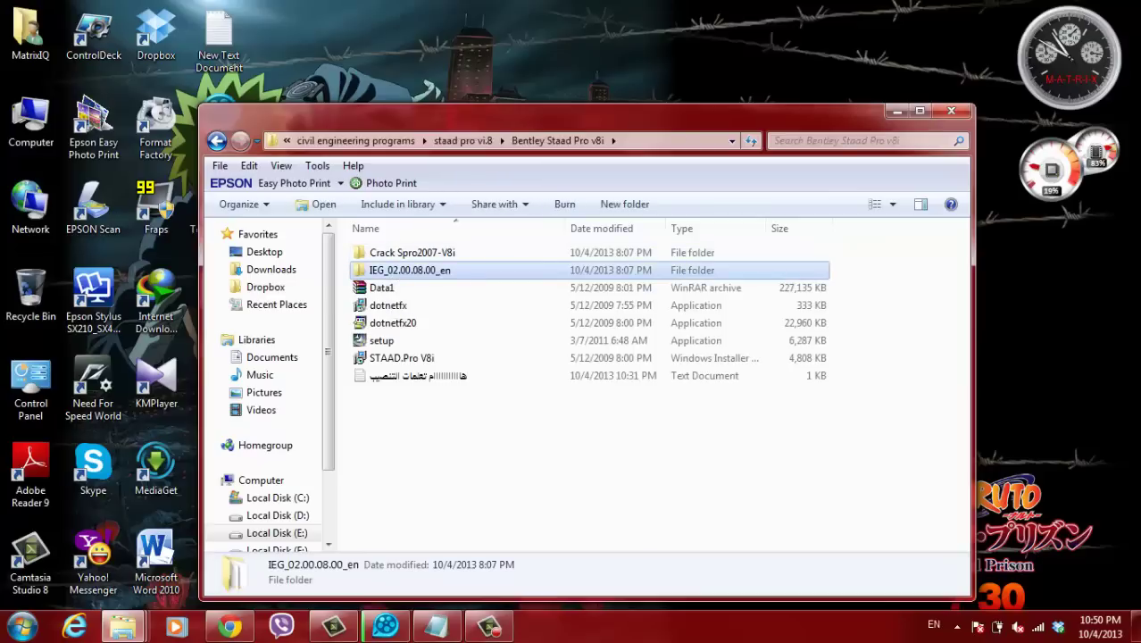
double_click(420, 270)
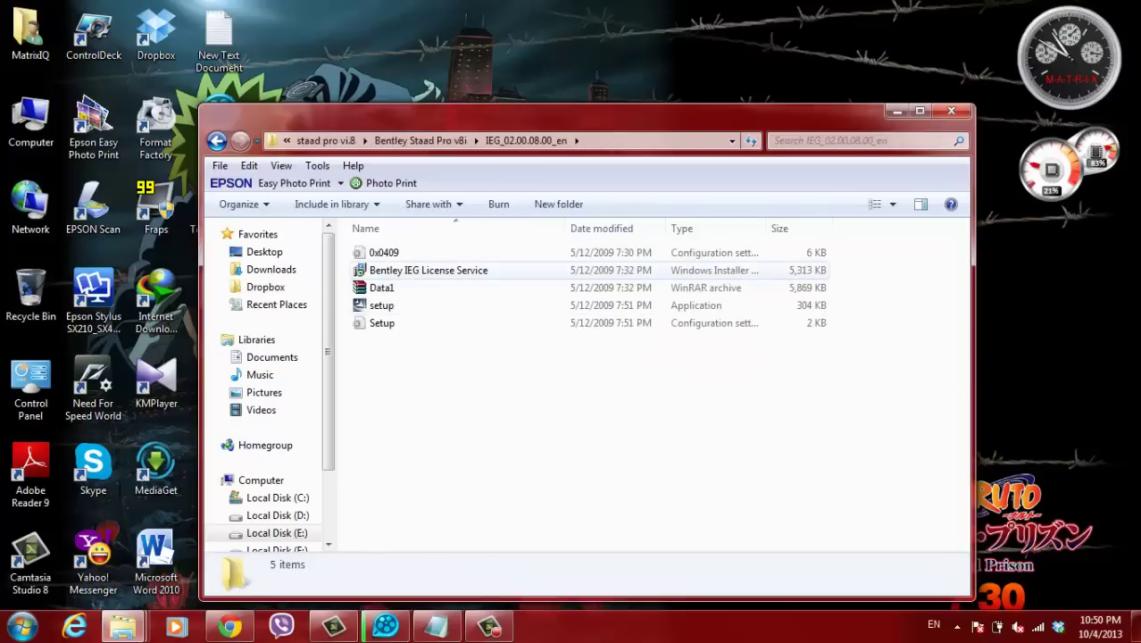
left_click(382, 305)
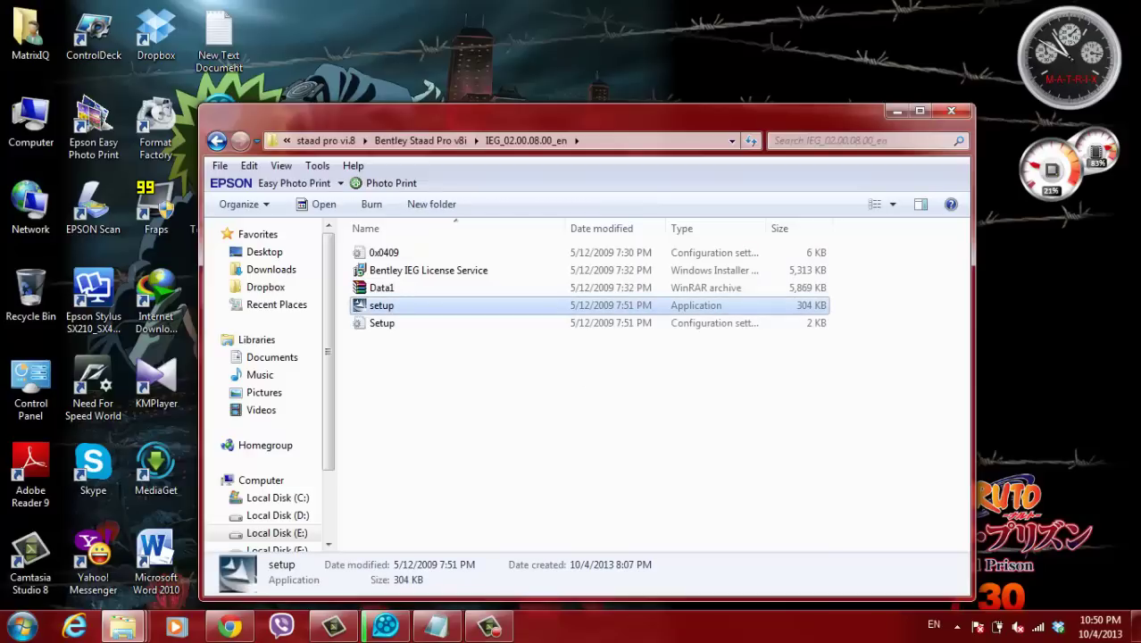
right_click(401, 305)
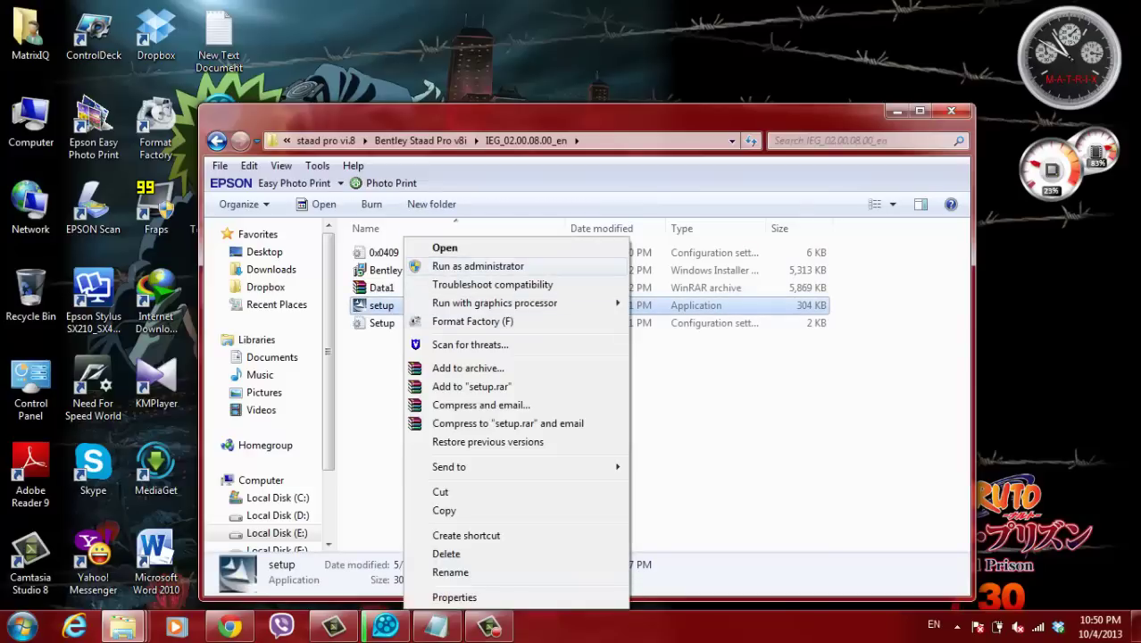
- Run the IEG setup as administrator, install the license service, then finish the wizard
left_click(477, 266)
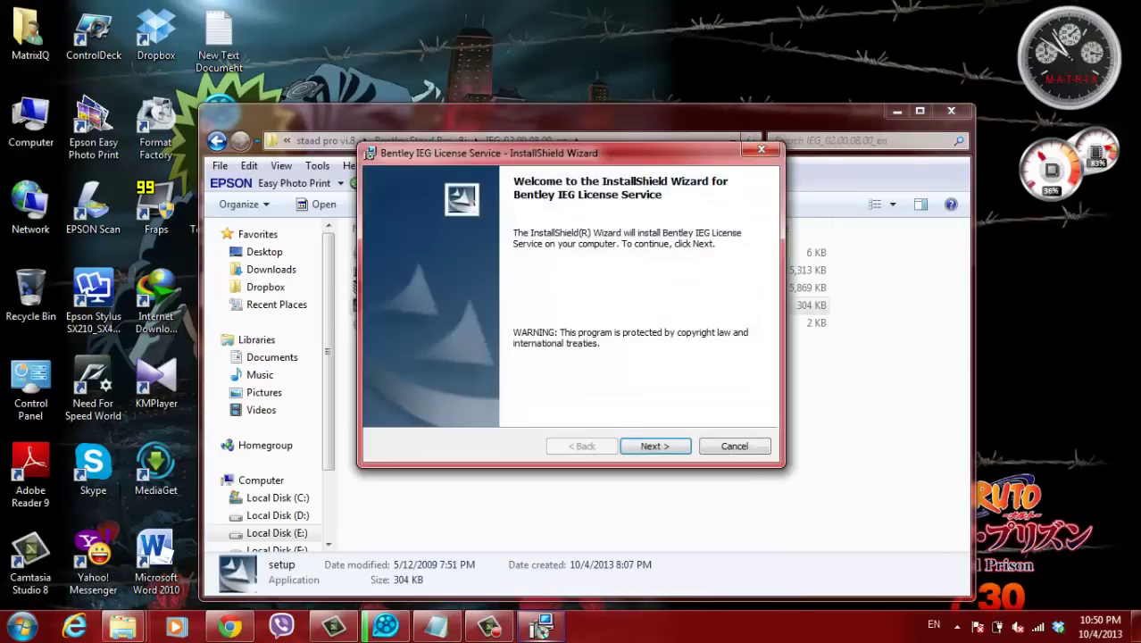
key("Return")
key("Return")
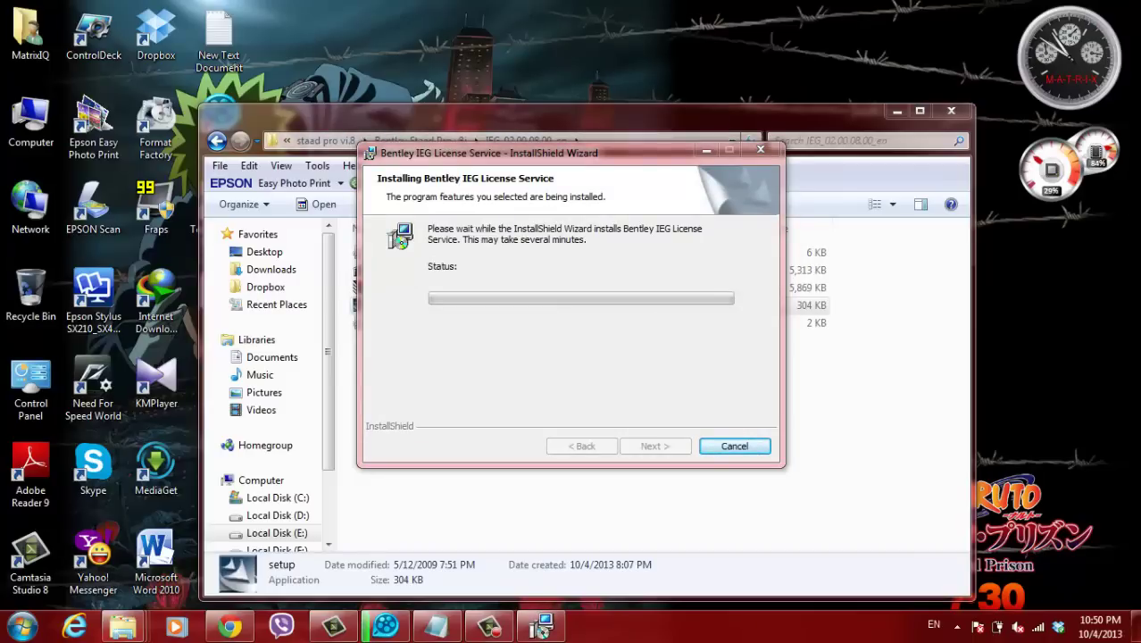
right_click(421, 31)
left_click(451, 81)
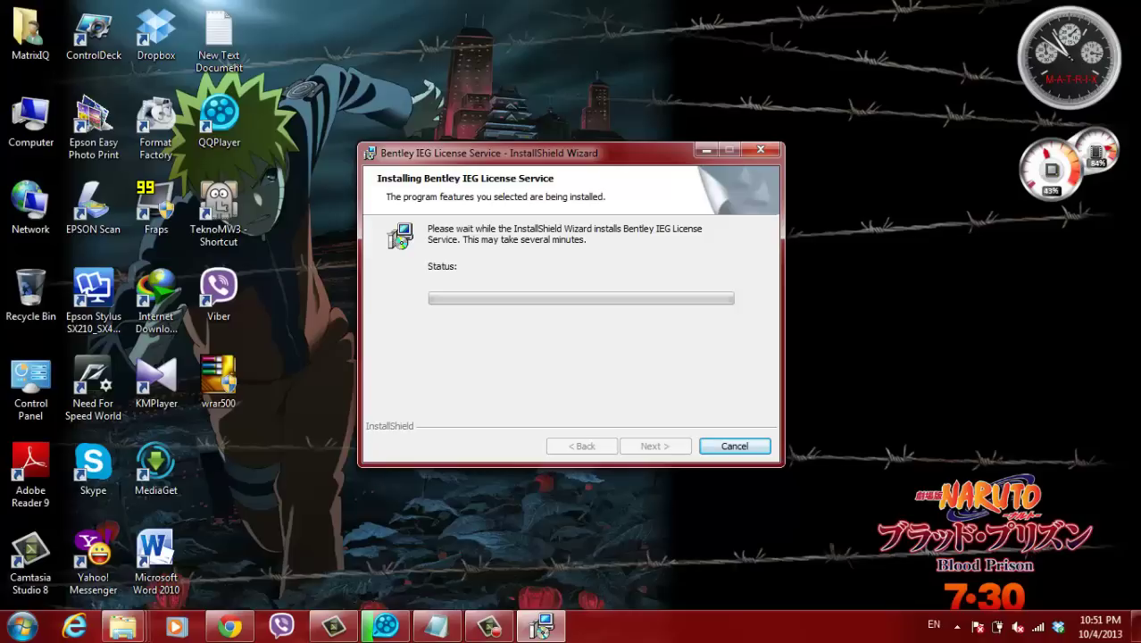
right_click(489, 53)
left_click(518, 101)
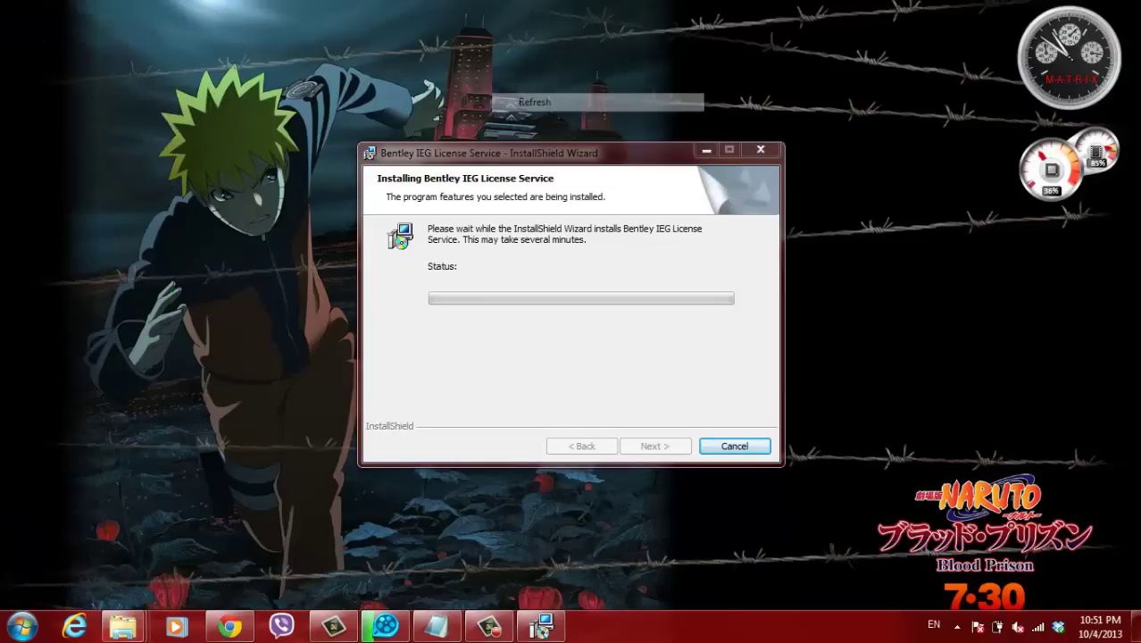
left_click(542, 627)
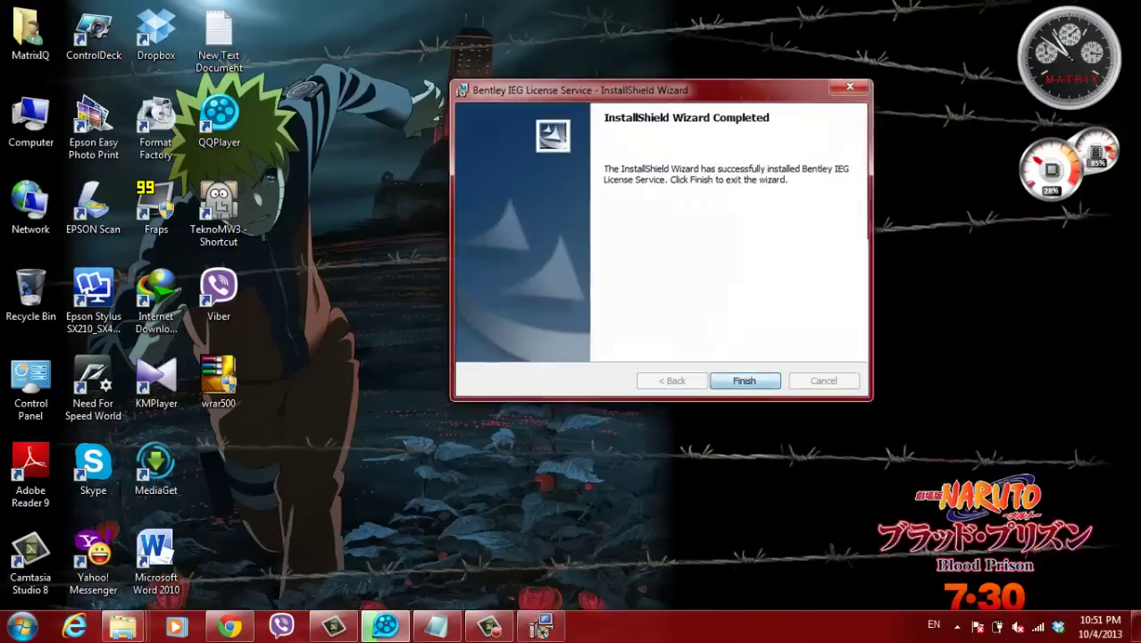
left_click(744, 382)
mouse_move(123, 626)
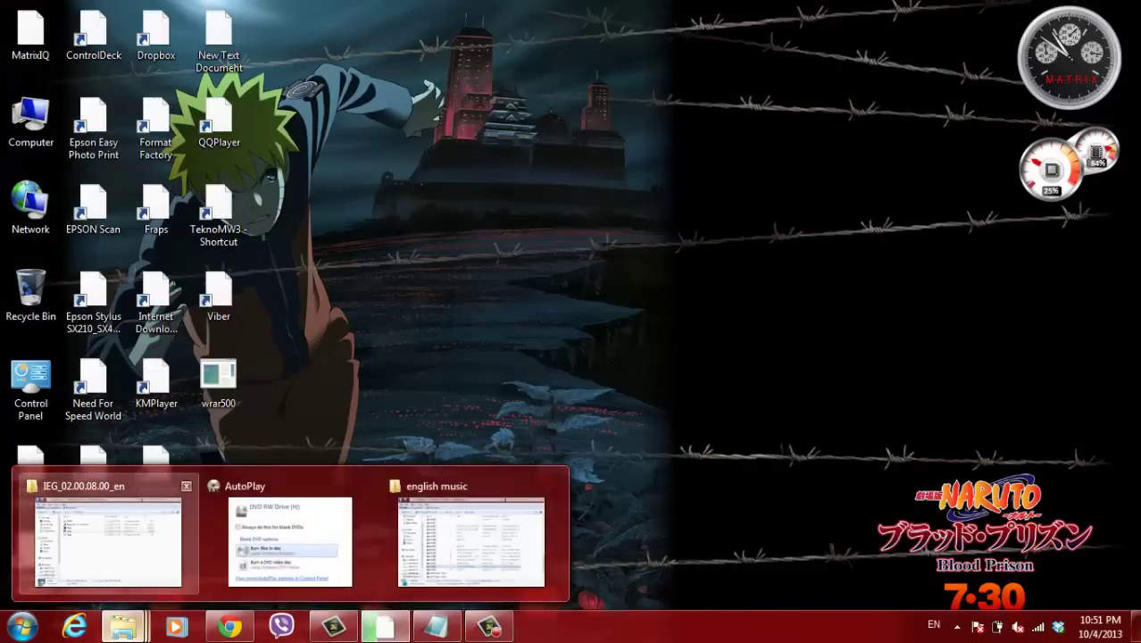
- Go back up to the Bentley Staad Pro v8i folder and run its setup as administrator
left_click(123, 626)
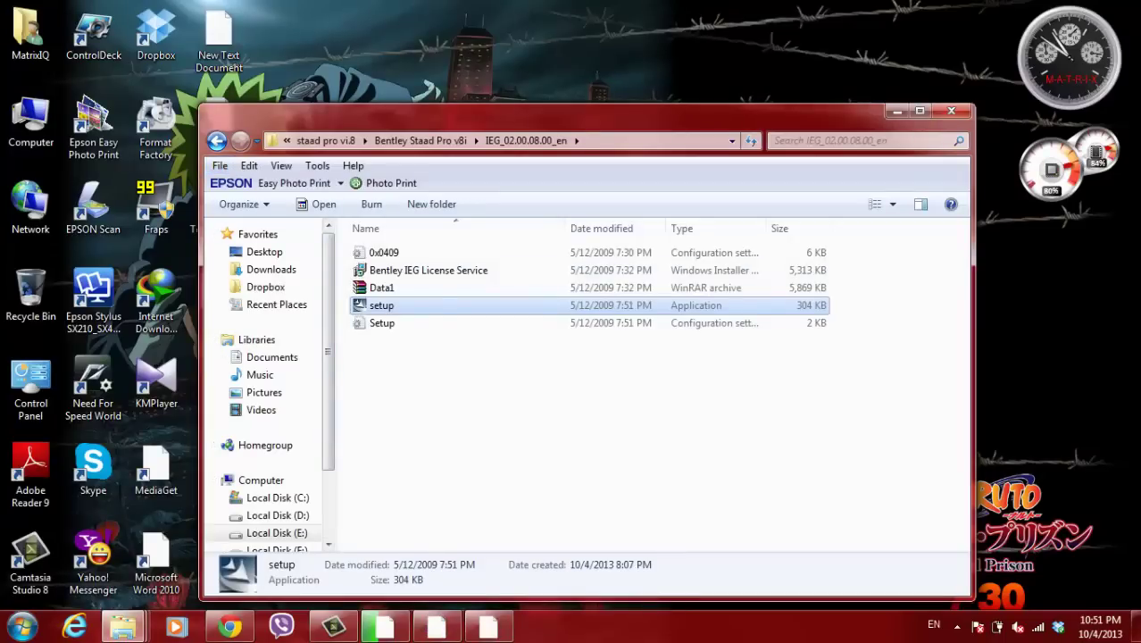
key("alt+Left")
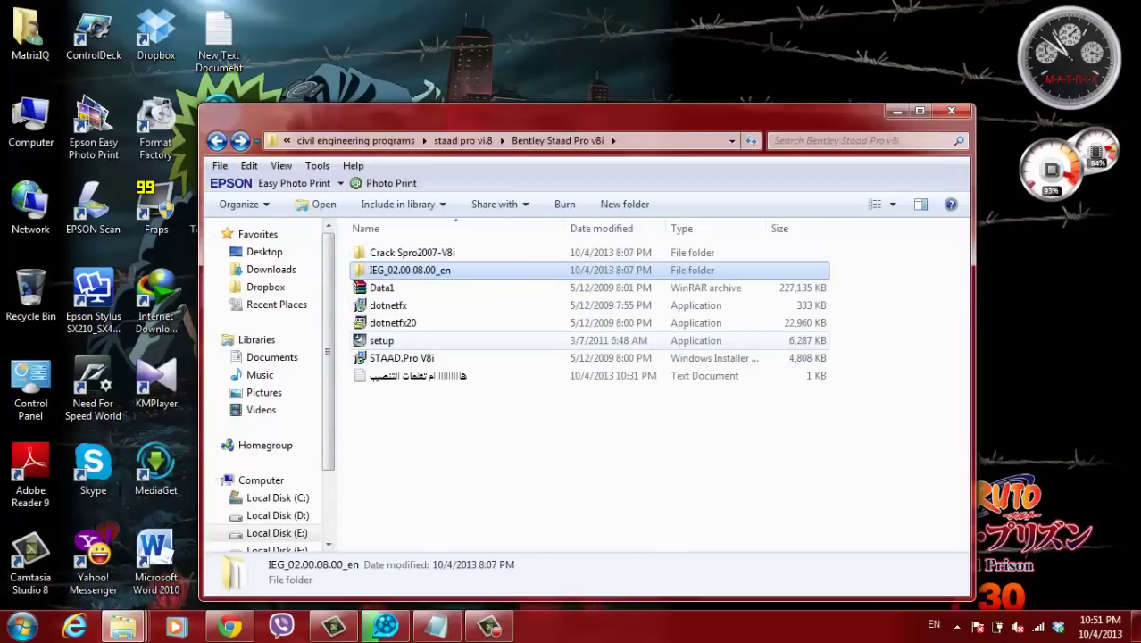
left_click(381, 340)
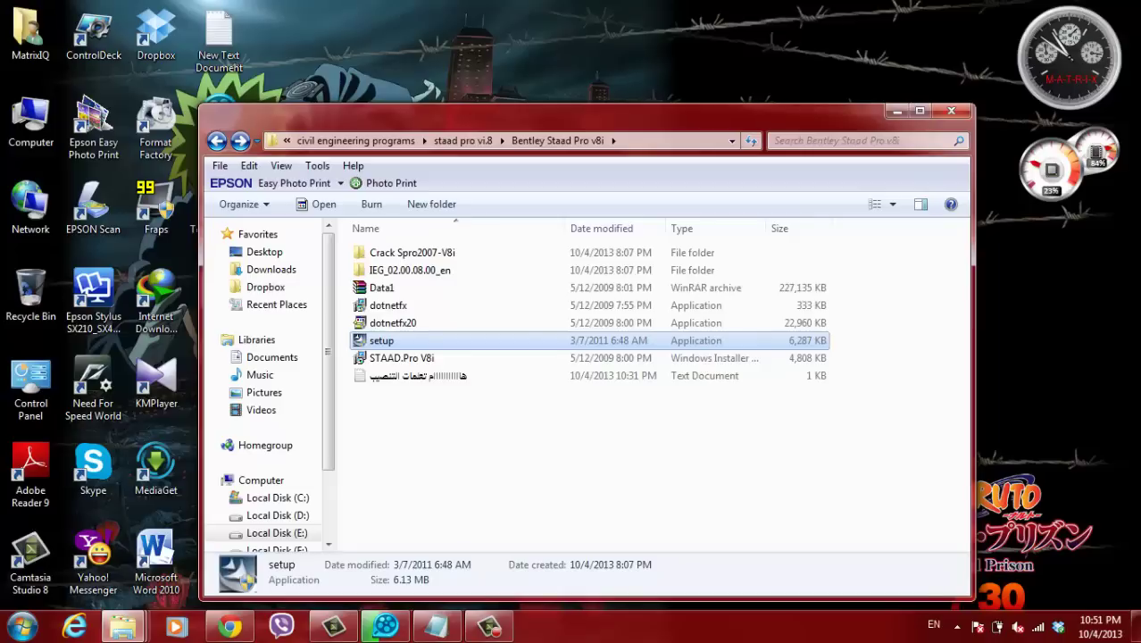
right_click(388, 341)
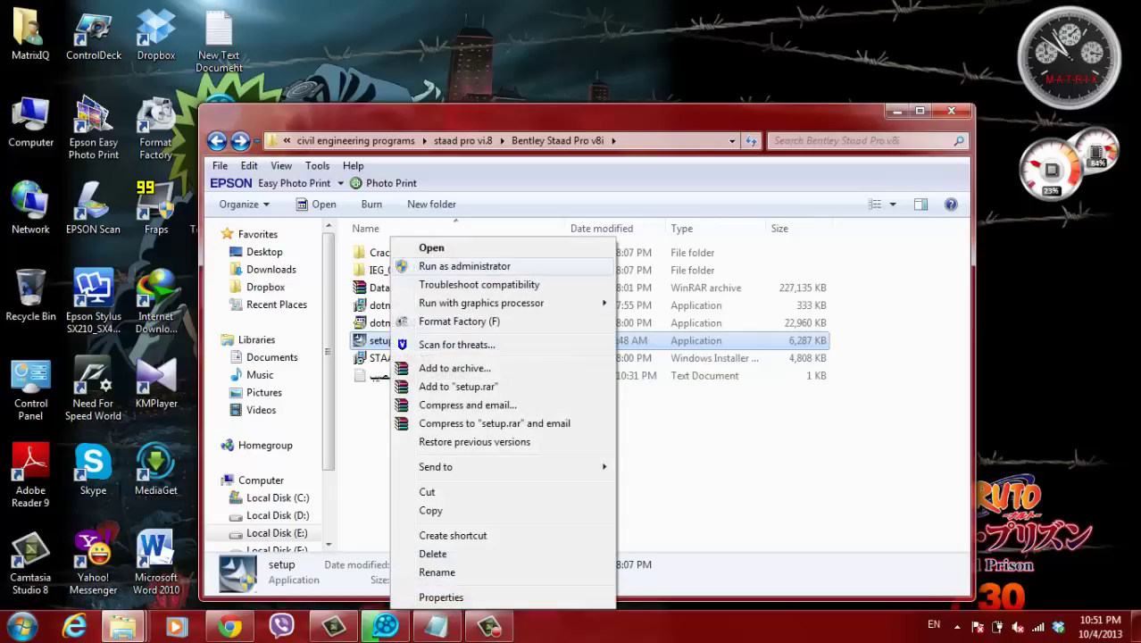
left_click(429, 265)
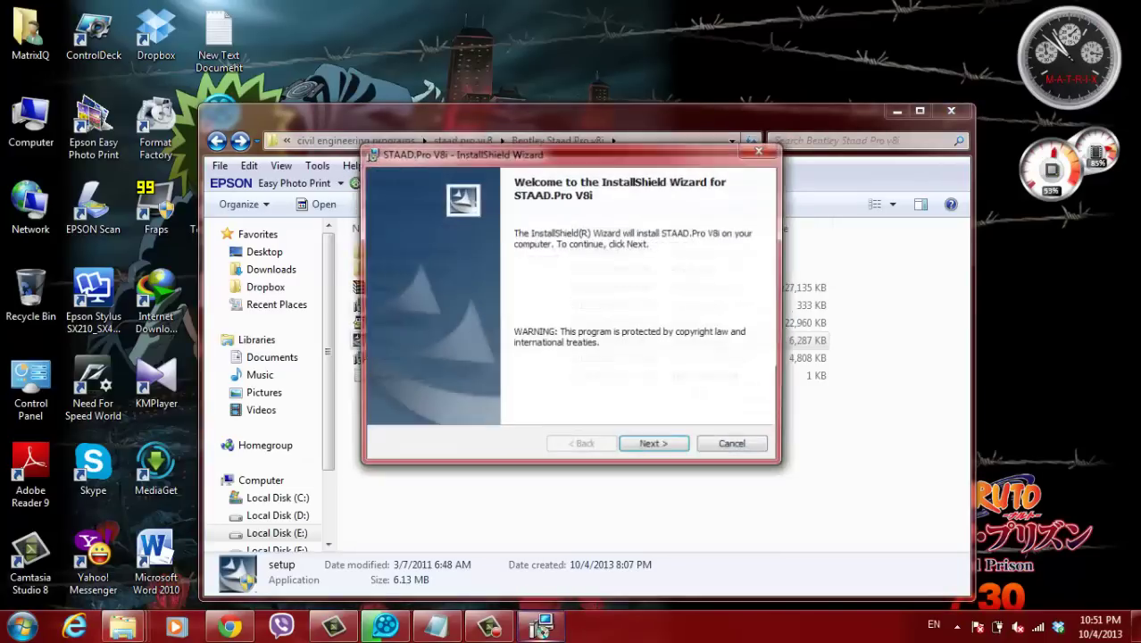
- Accept the STAAD.Pro license terms, open the destination folder chooser, and open New Text Document
key("Return")
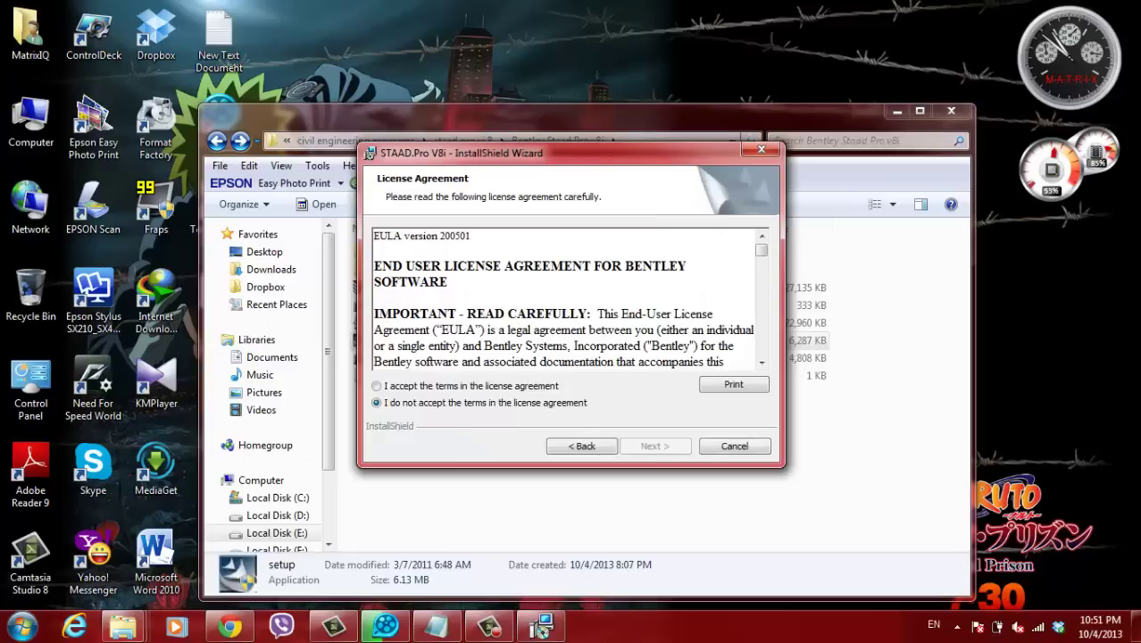
key("Up")
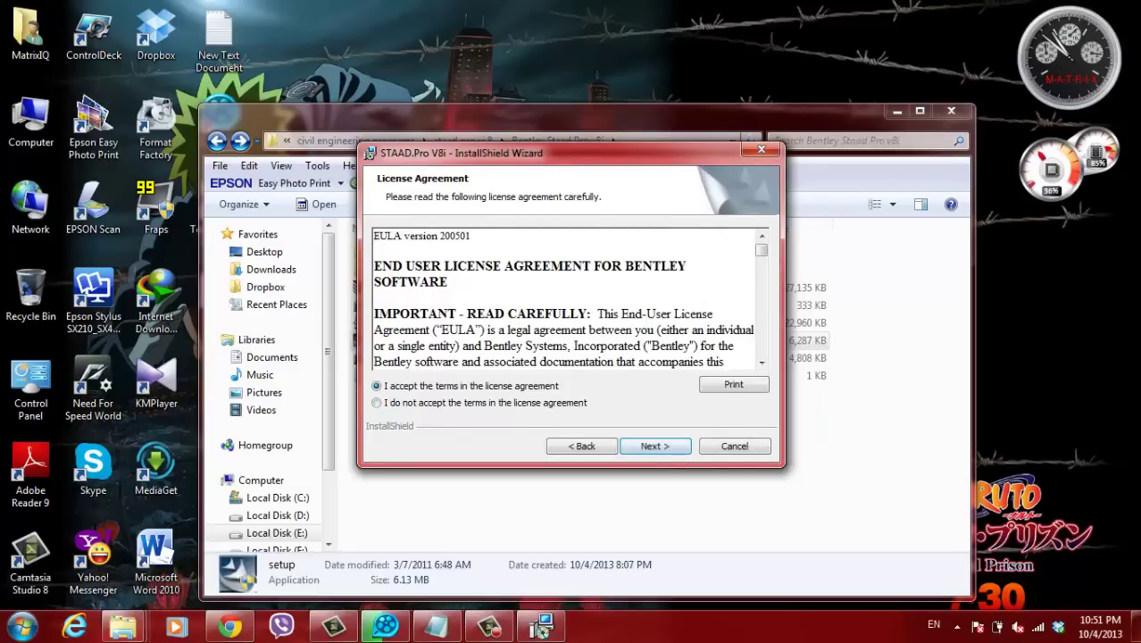
key("Return")
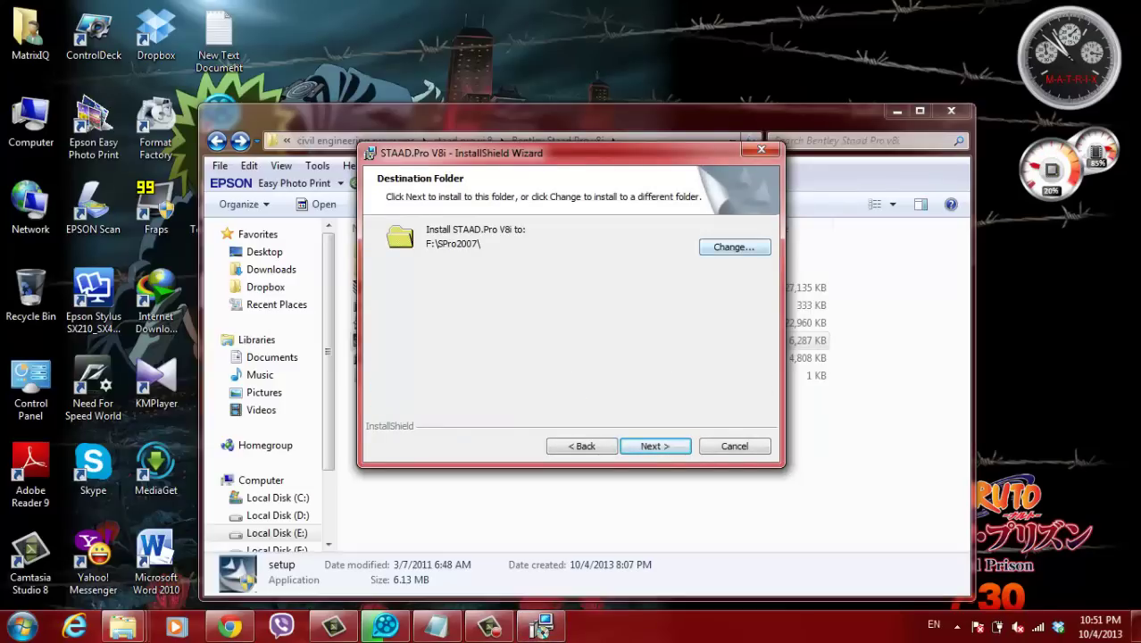
key("alt+c")
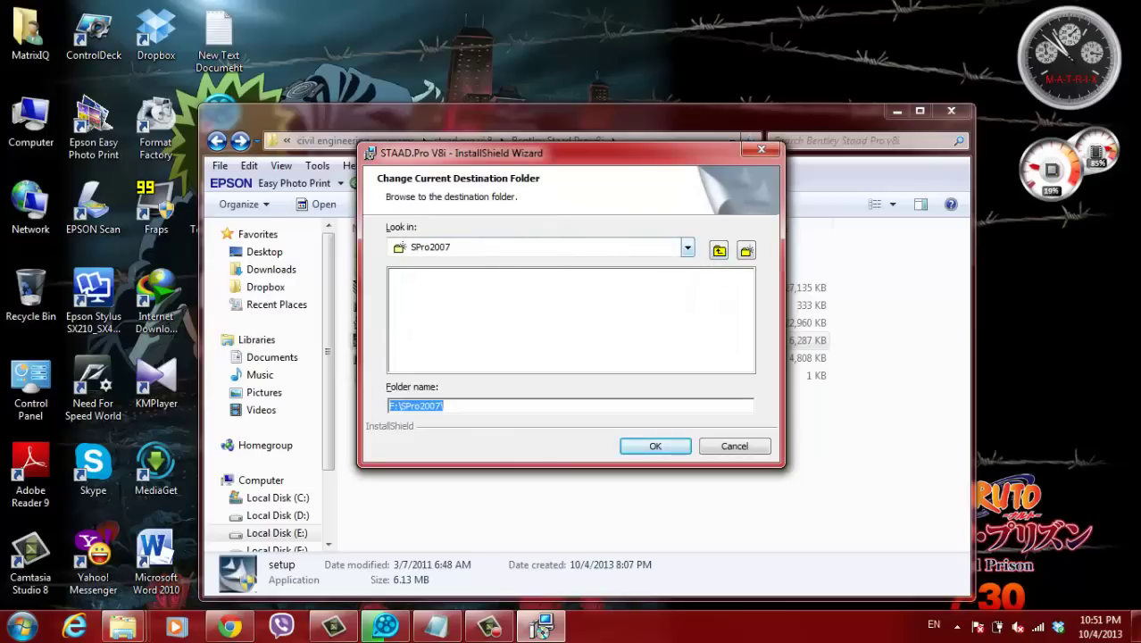
left_click(897, 111)
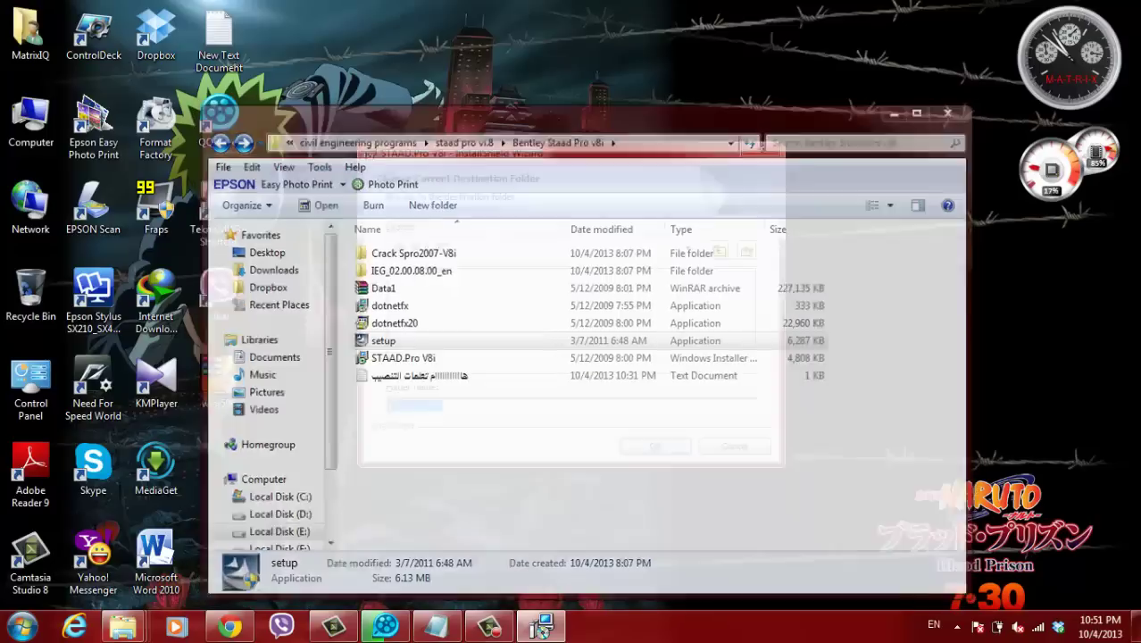
double_click(219, 36)
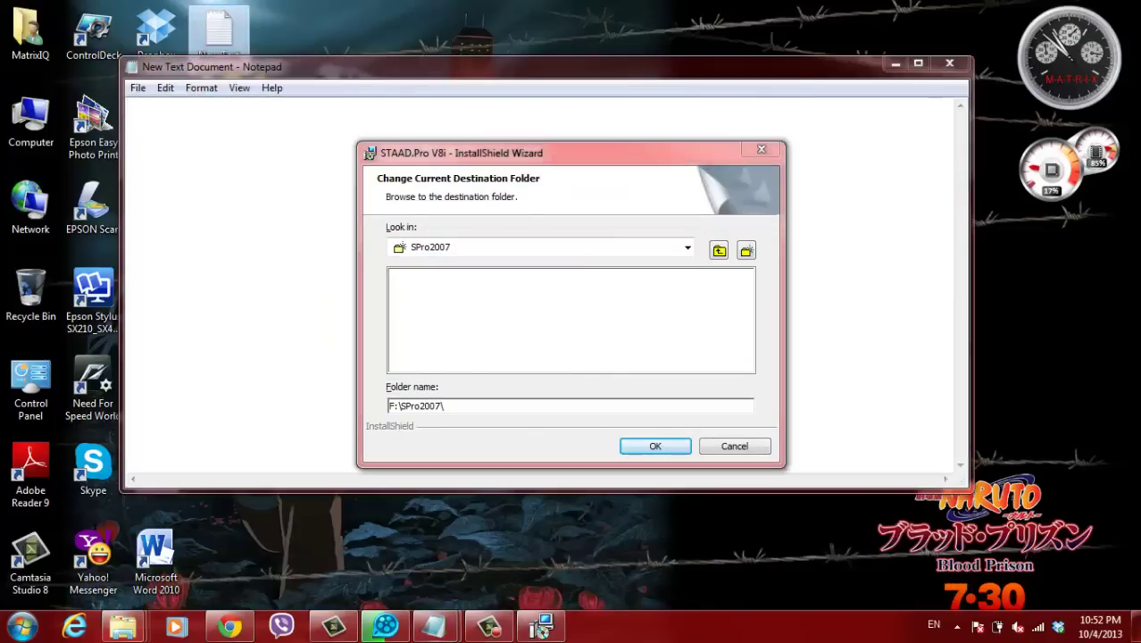
- Write the Arabic note to install the program on the same partition as the IEG tool
type("gh")
key("BackSpace")
key("BackSpace")
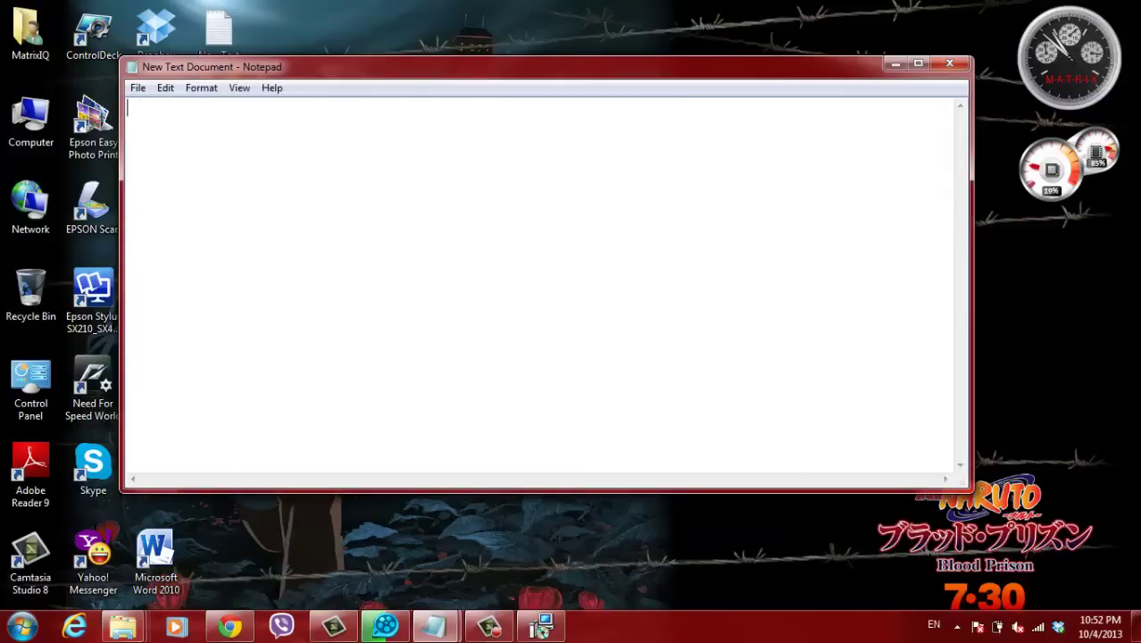
key("alt+shift")
type("لازم نص")
key("BackSpace")
type("نصب البرنام")
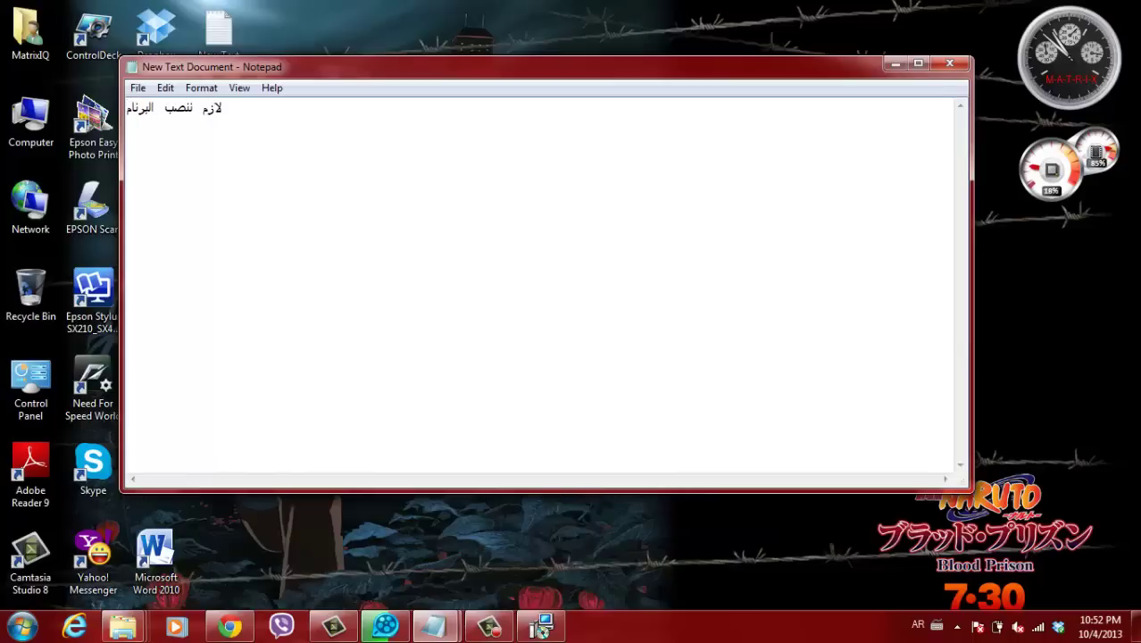
type("ج في البارتشن الي")
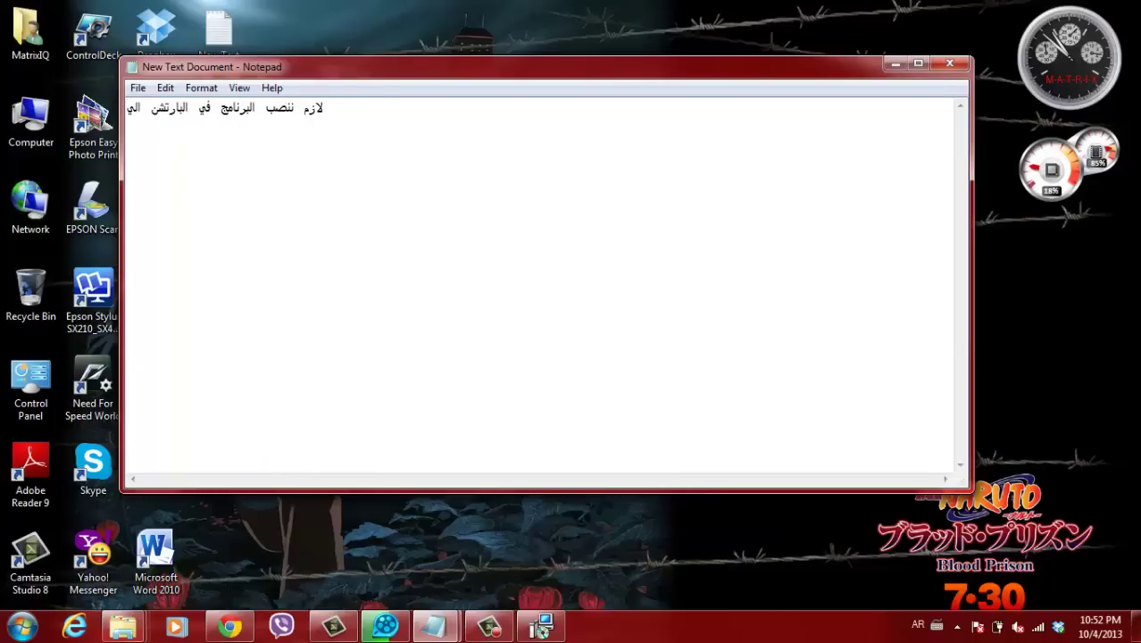
type(" نصبنا")
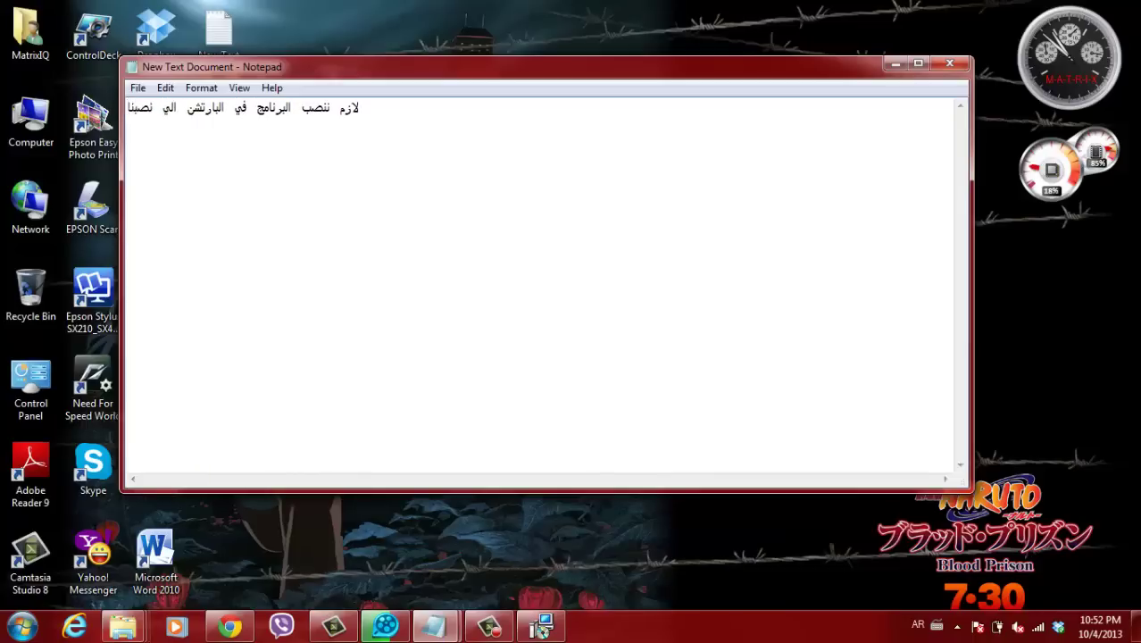
type(" ب")
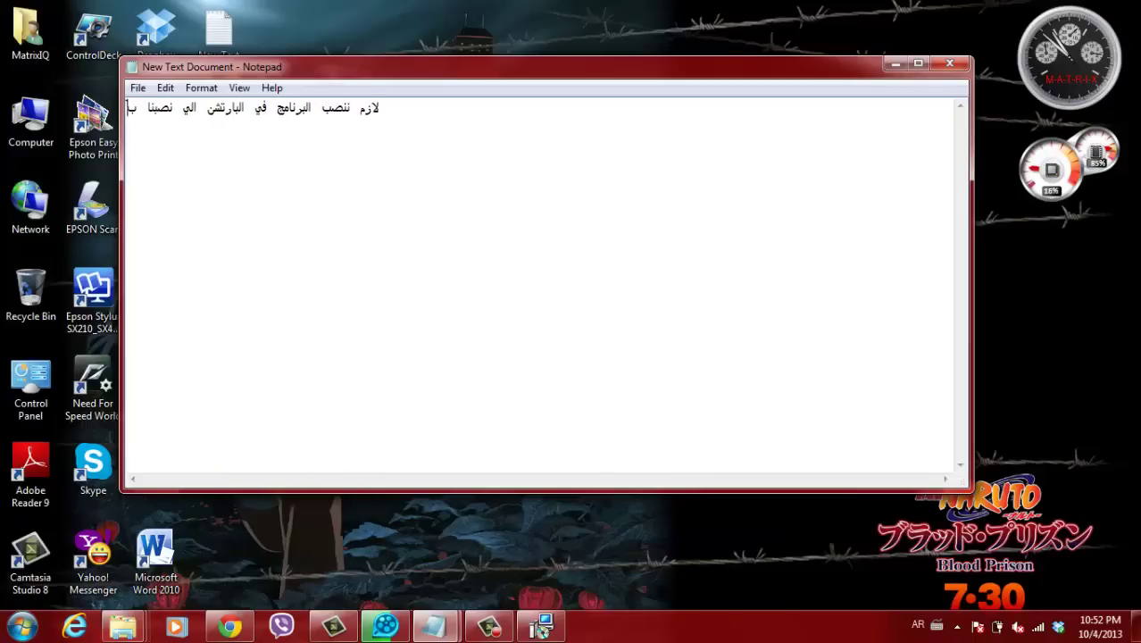
type("يه ")
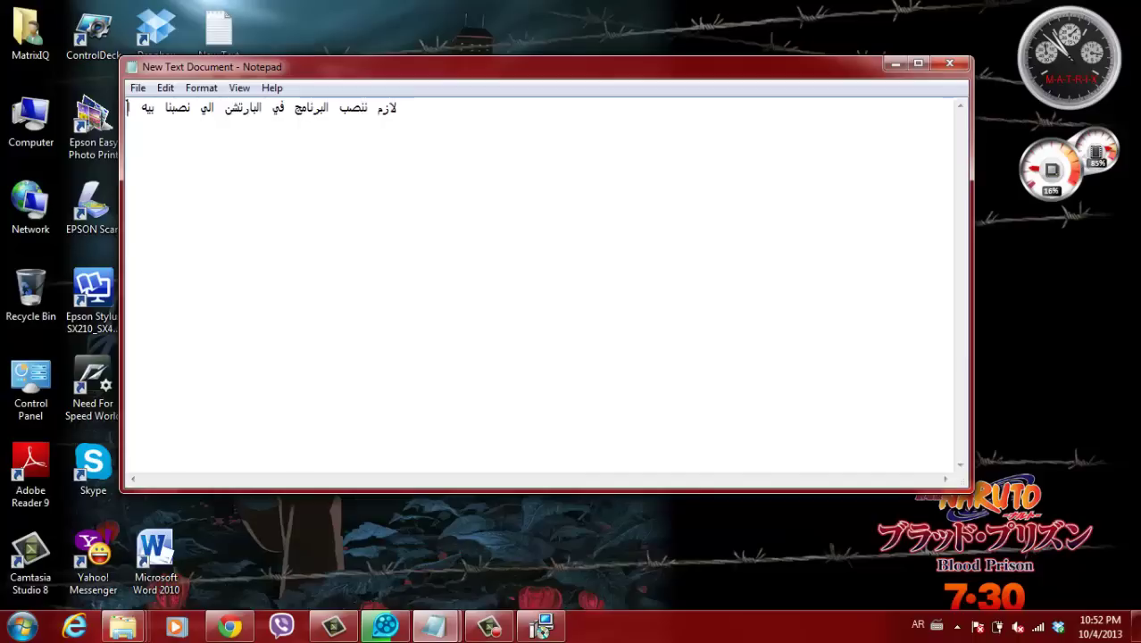
type("الاد")
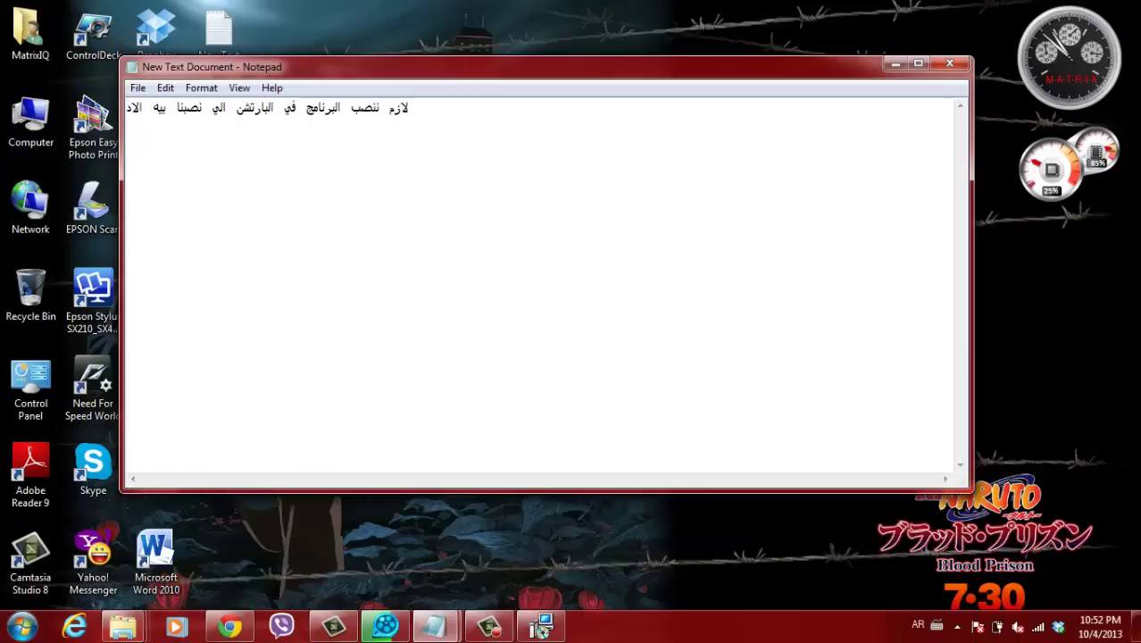
type("اة")
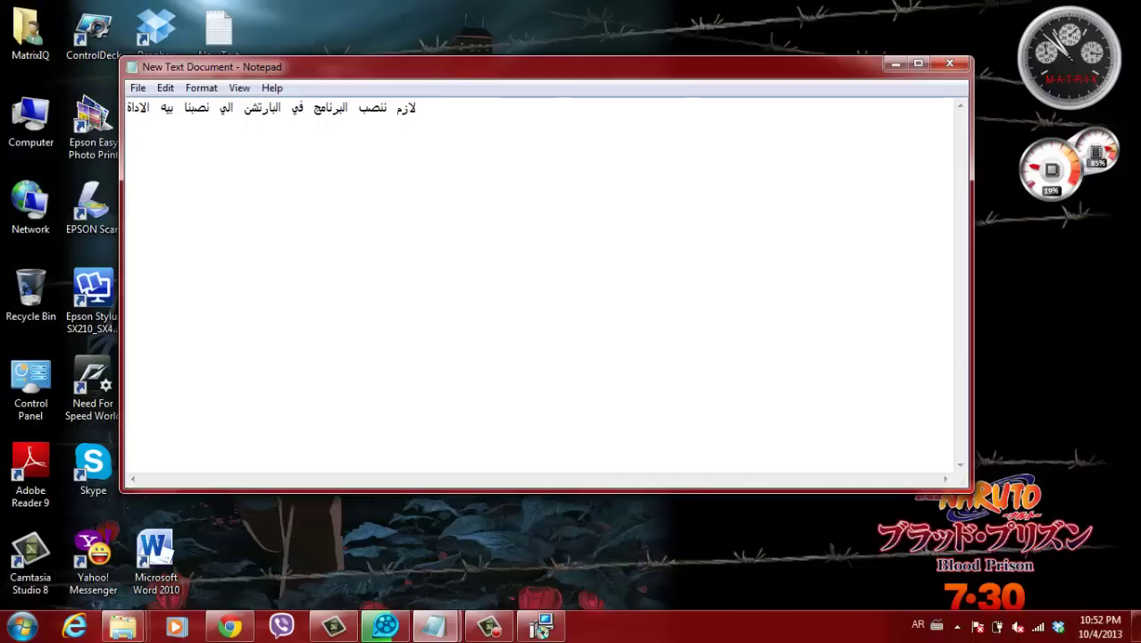
key("alt+shift")
type("IEG")
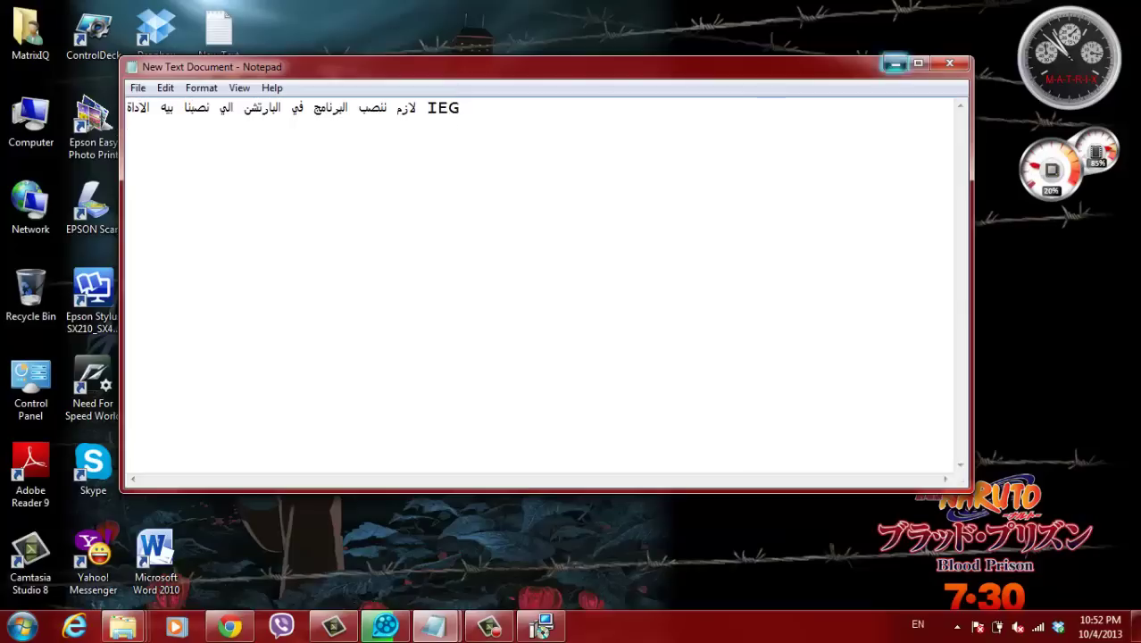
left_click(541, 627)
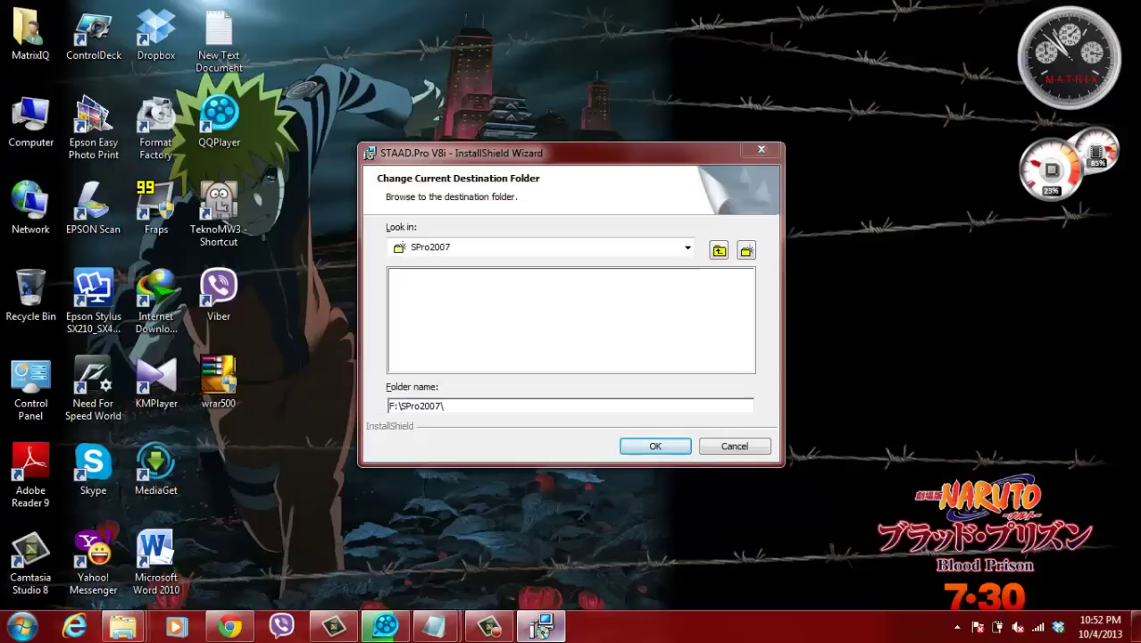
- Set the STAAD.Pro install destination to Local Disk C:\
key("alt+Down")
key("Up")
key("Up")
key("Up")
key("Up")
key("Return")
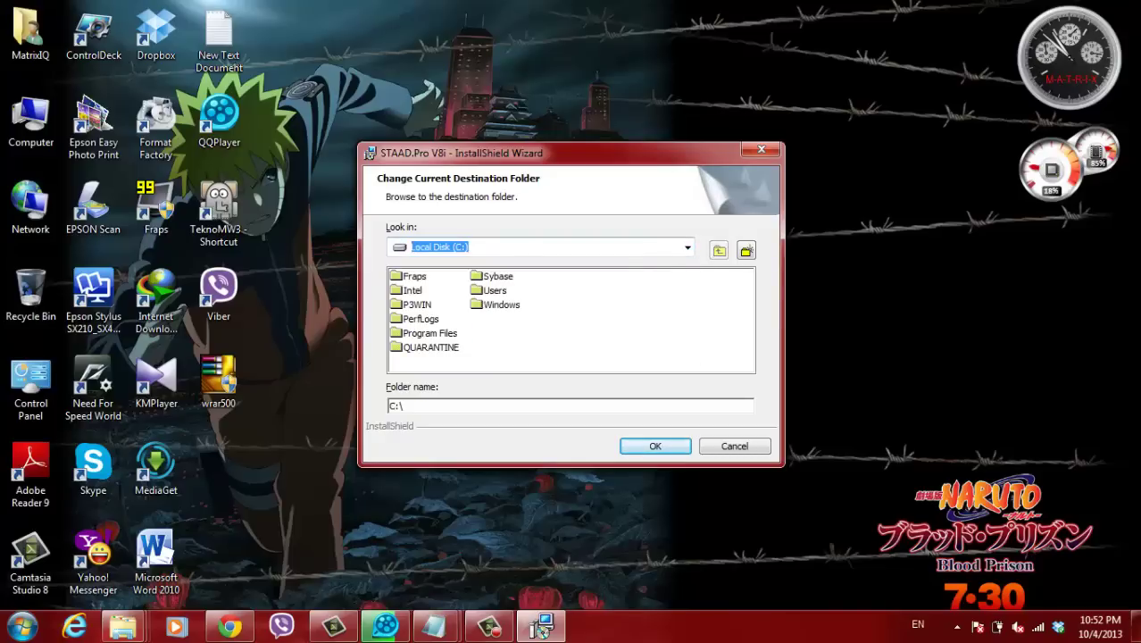
key("Return")
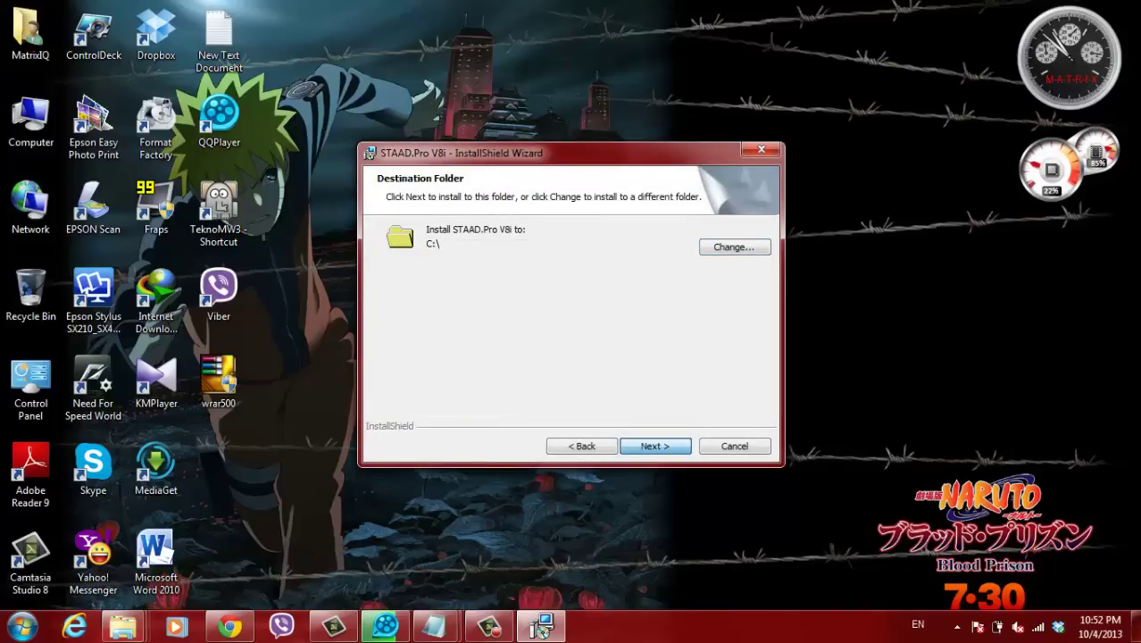
key("Return")
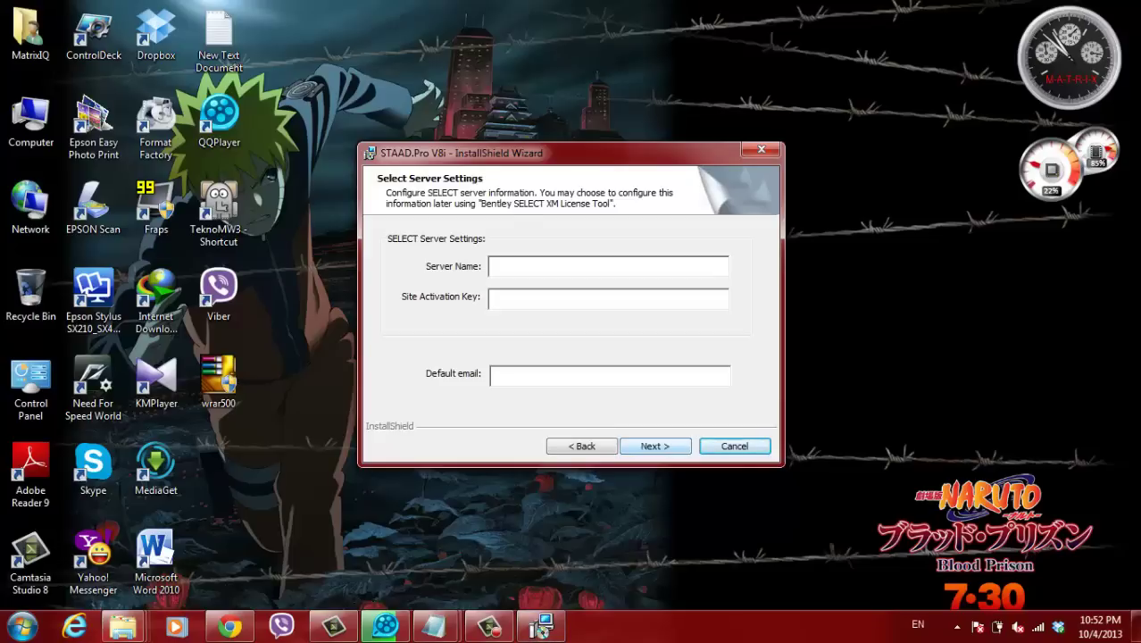
- Skip the server and customer pages, choose the Metric unit system, and start installing
key("Return")
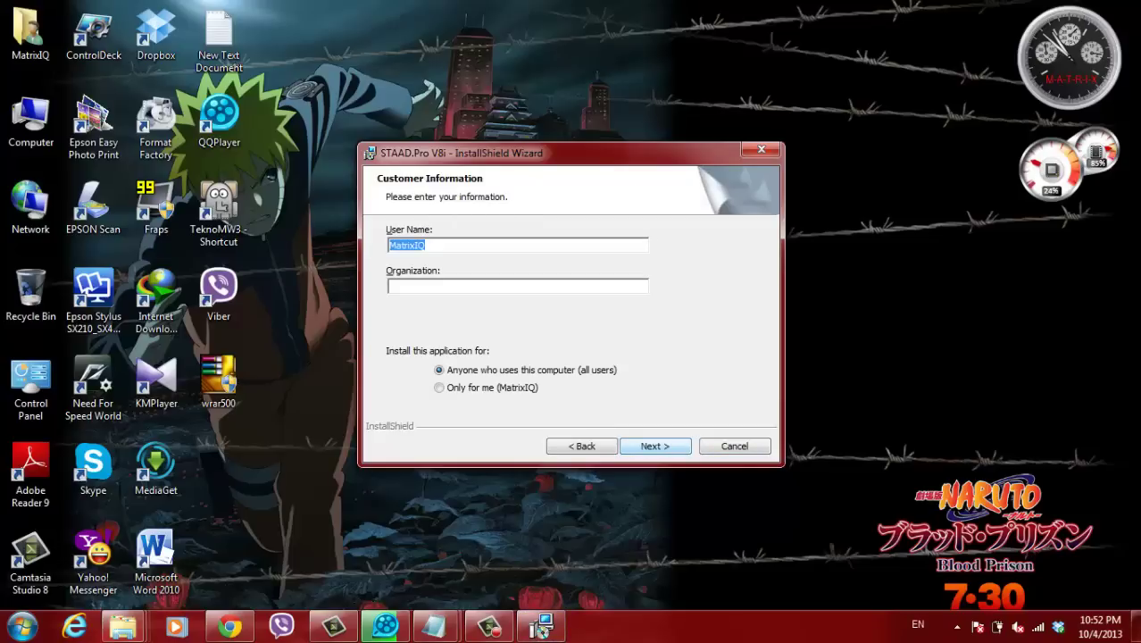
key("Return")
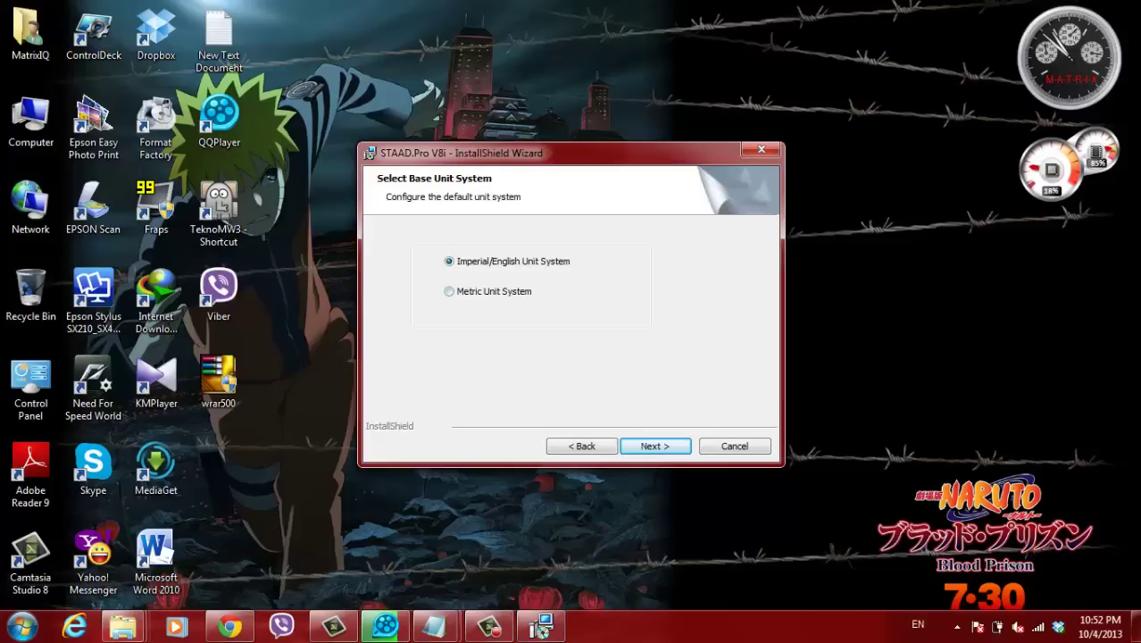
key("Down")
key("Up")
key("Down")
key("Return")
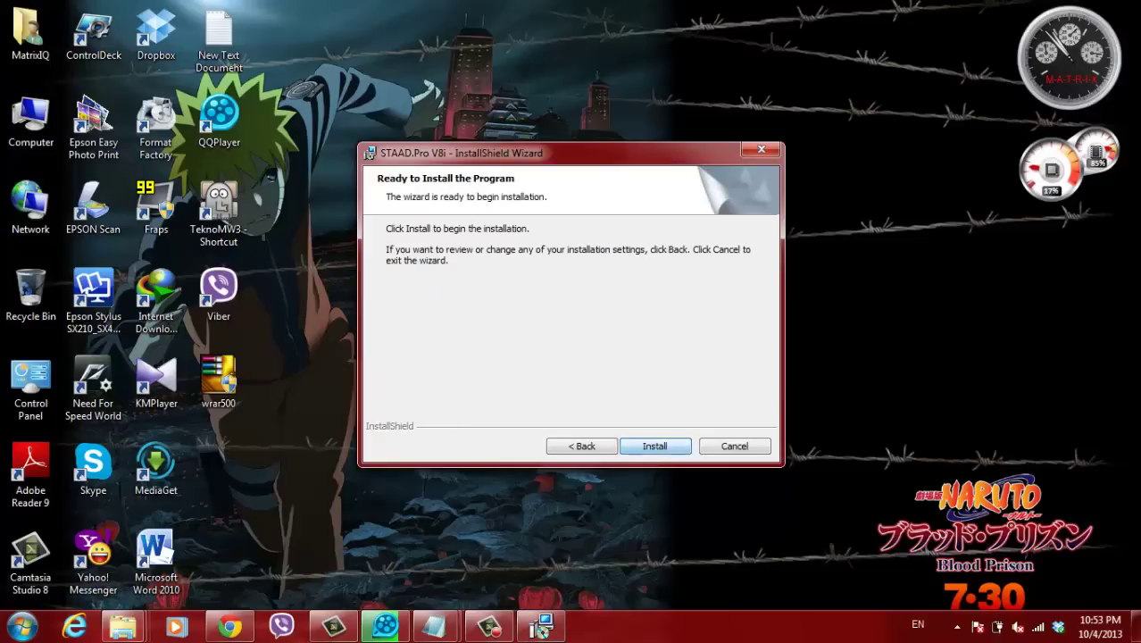
key("Return")
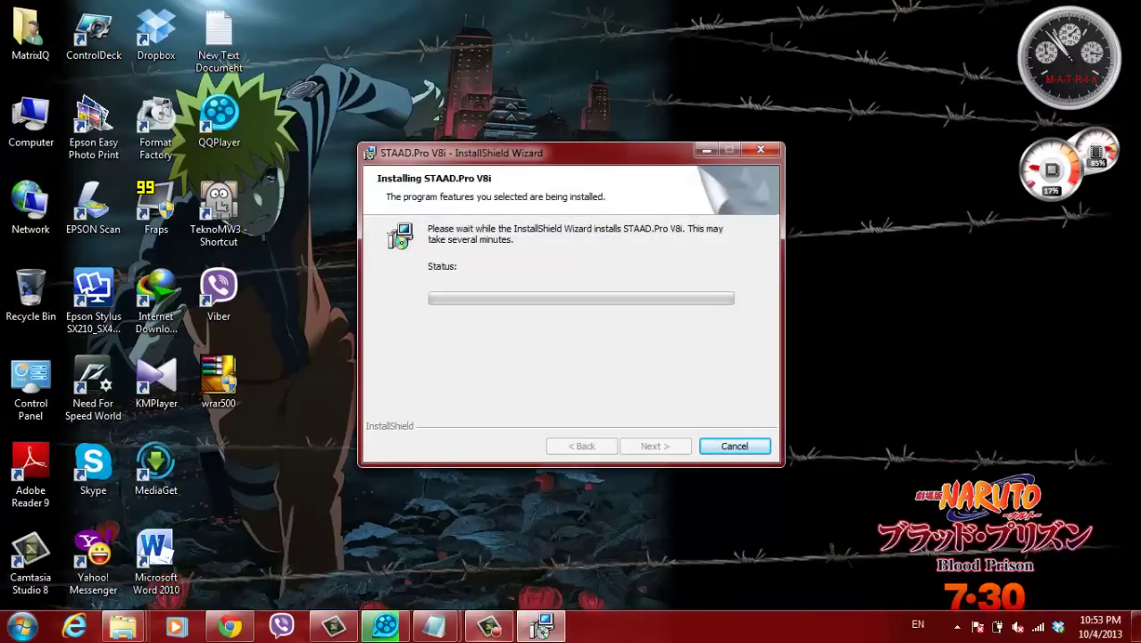
mouse_move(435, 627)
left_click(526, 545)
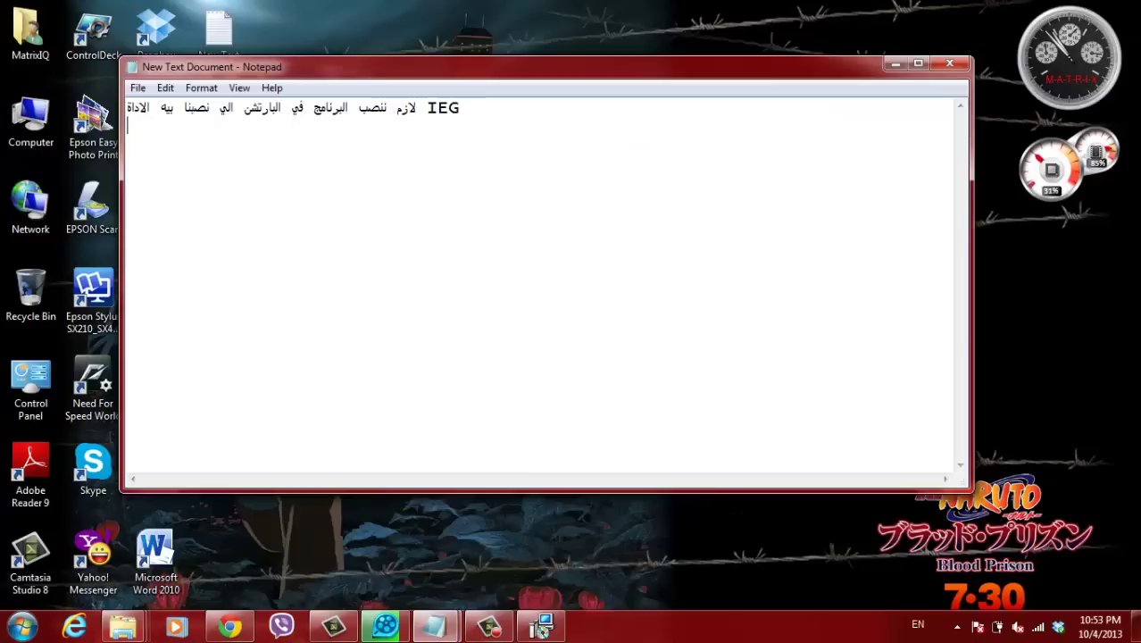
type("fu")
key("BackSpace")
key("BackSpace")
key("BackSpace")
key("alt+shift")
left_click(541, 627)
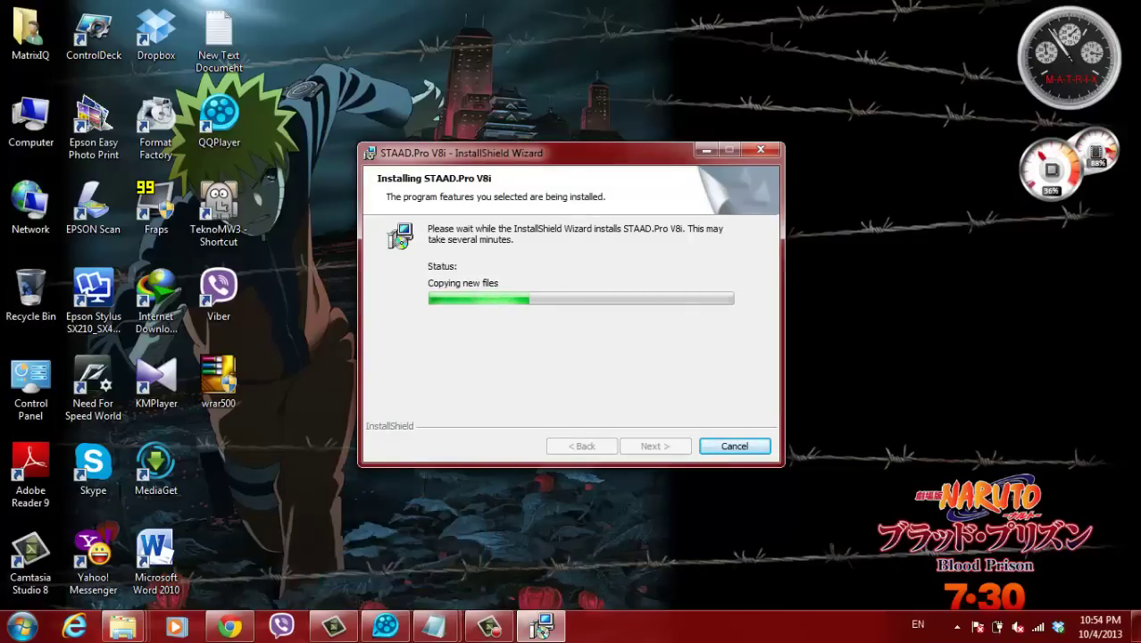
- Show and hide QQPlayer, then bring the New Text Document note forward
left_click(386, 625)
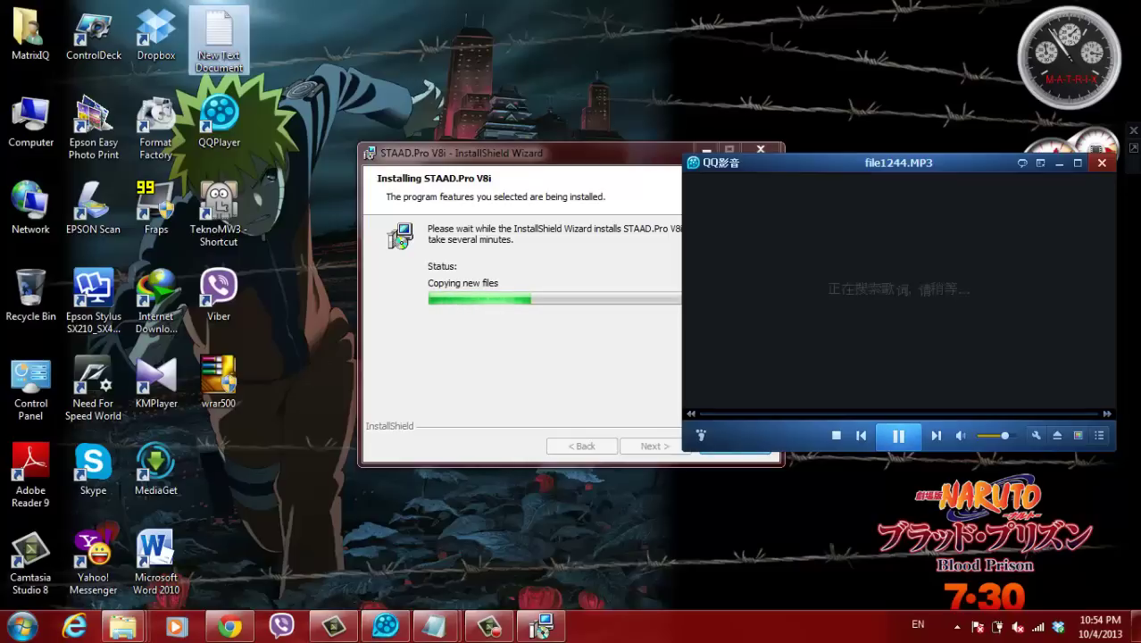
left_click(386, 625)
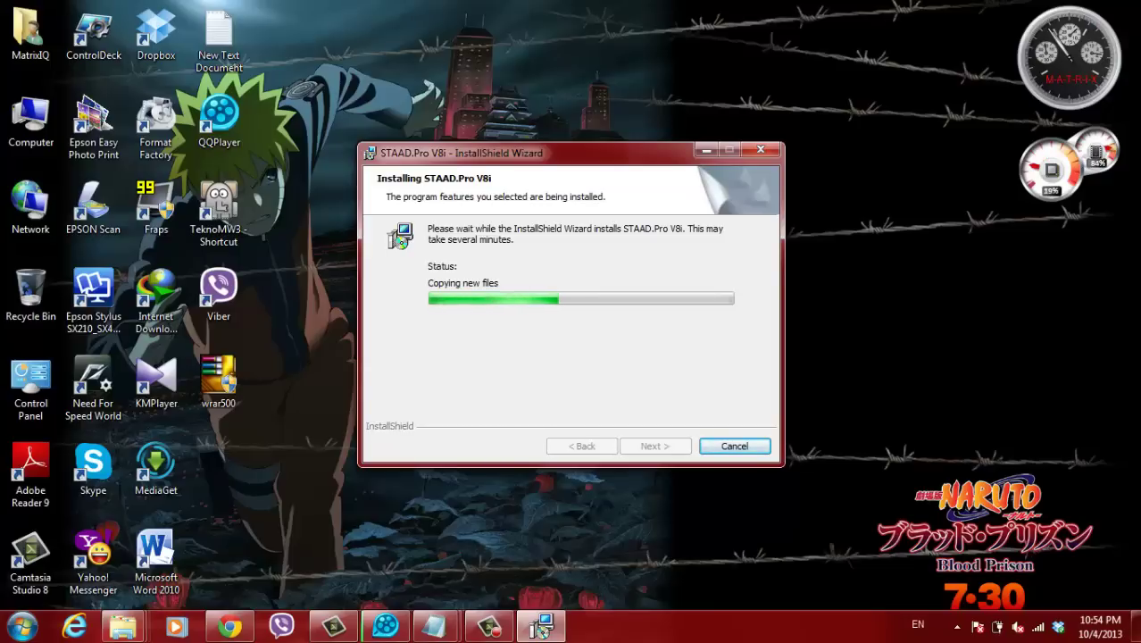
mouse_move(435, 627)
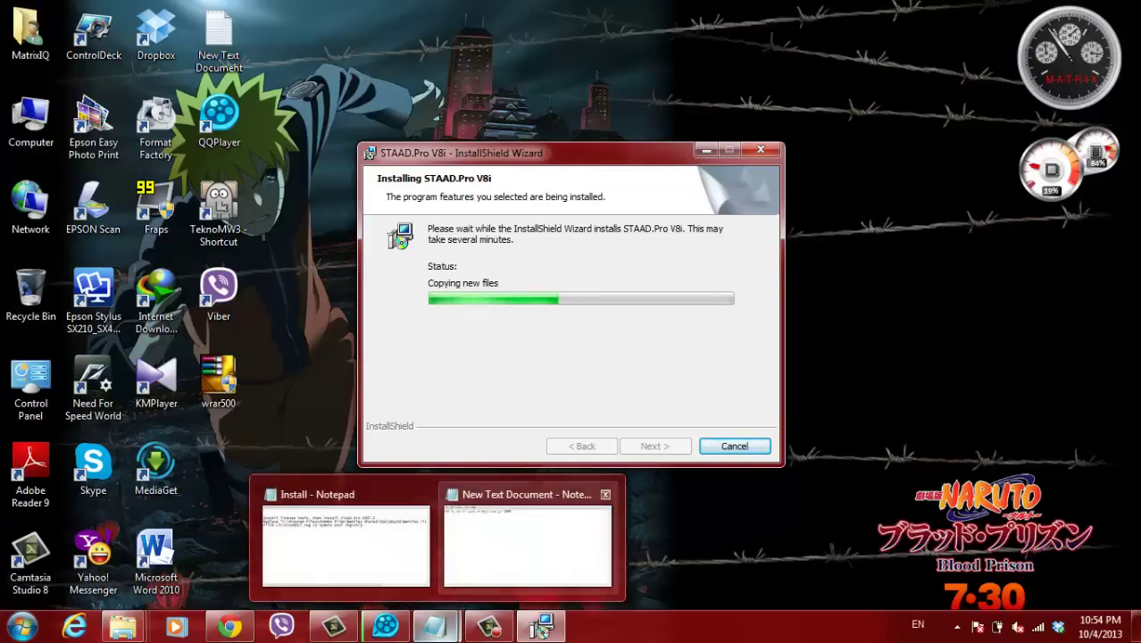
left_click(509, 535)
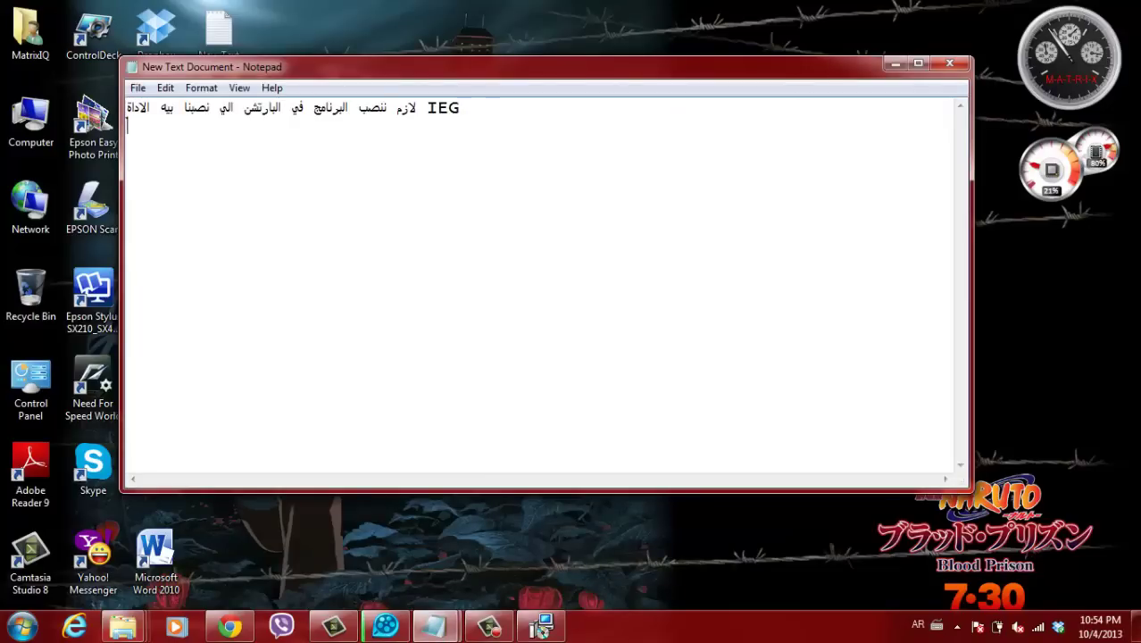
- Add the line 'hahaha be patient' to the note, then minimize Notepad
key("alt+shift")
type("hahaha ")
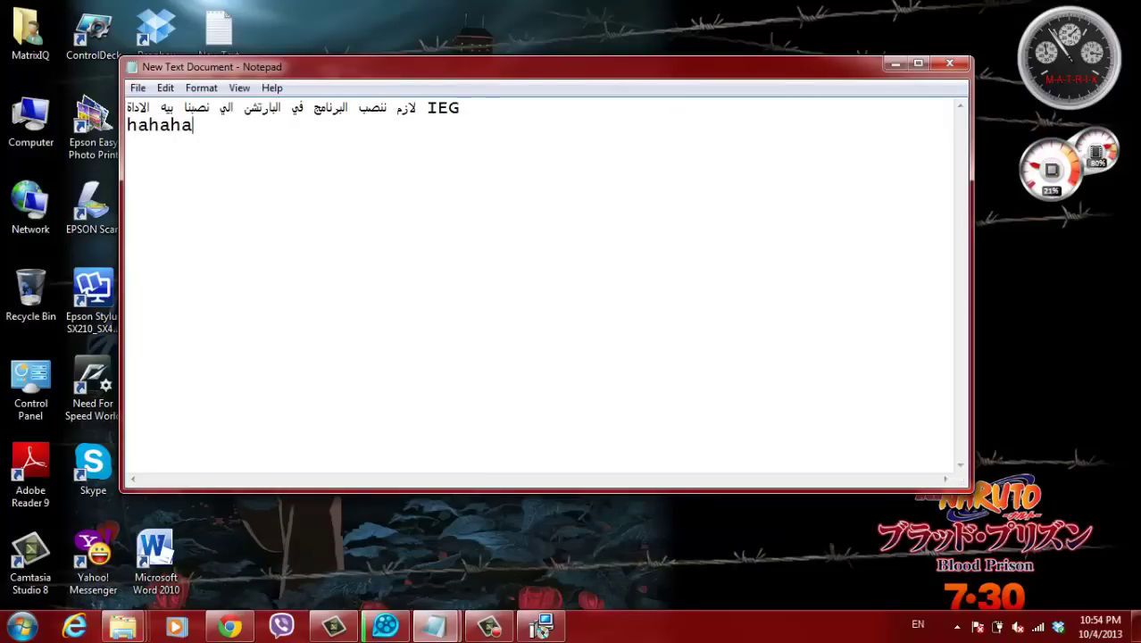
type("be pat")
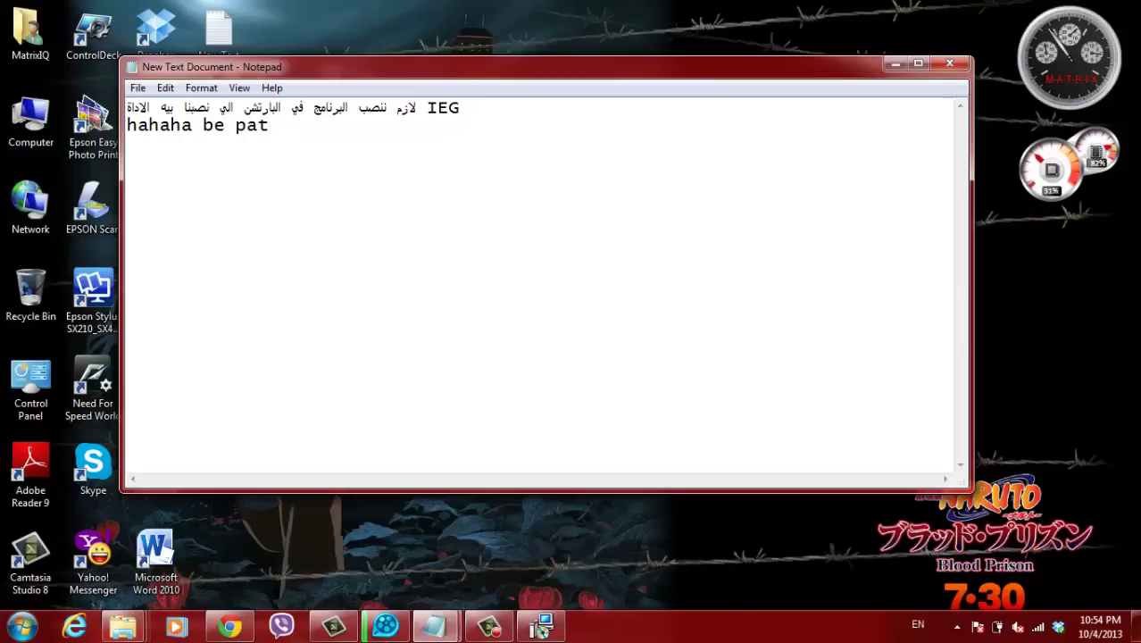
type("ient")
key("Return")
key("Return")
key("alt+shift")
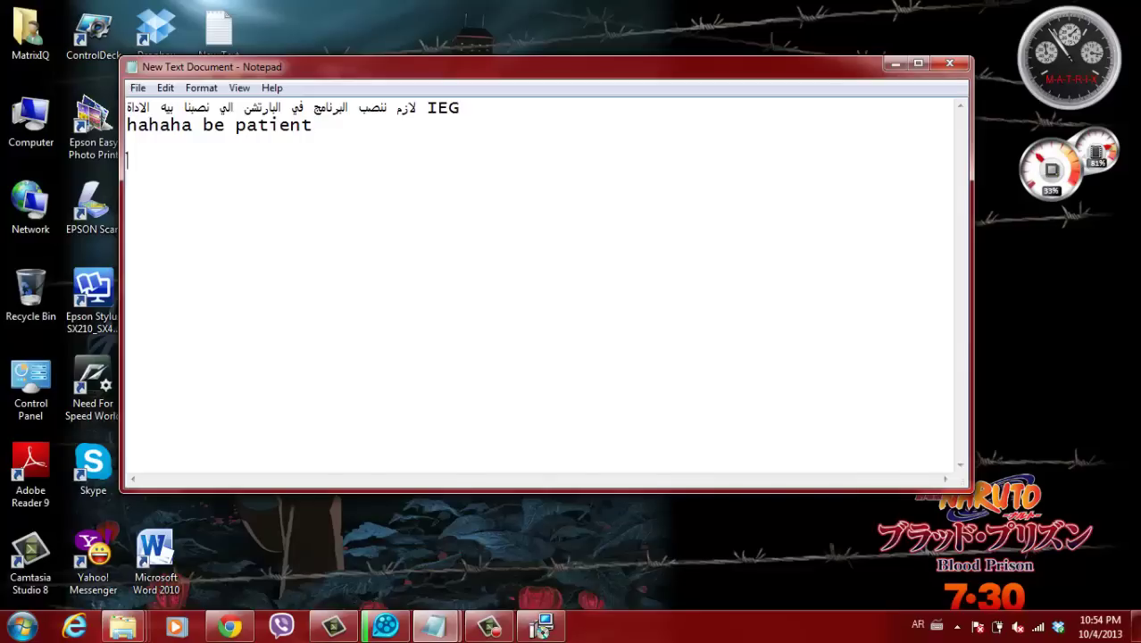
left_click(541, 628)
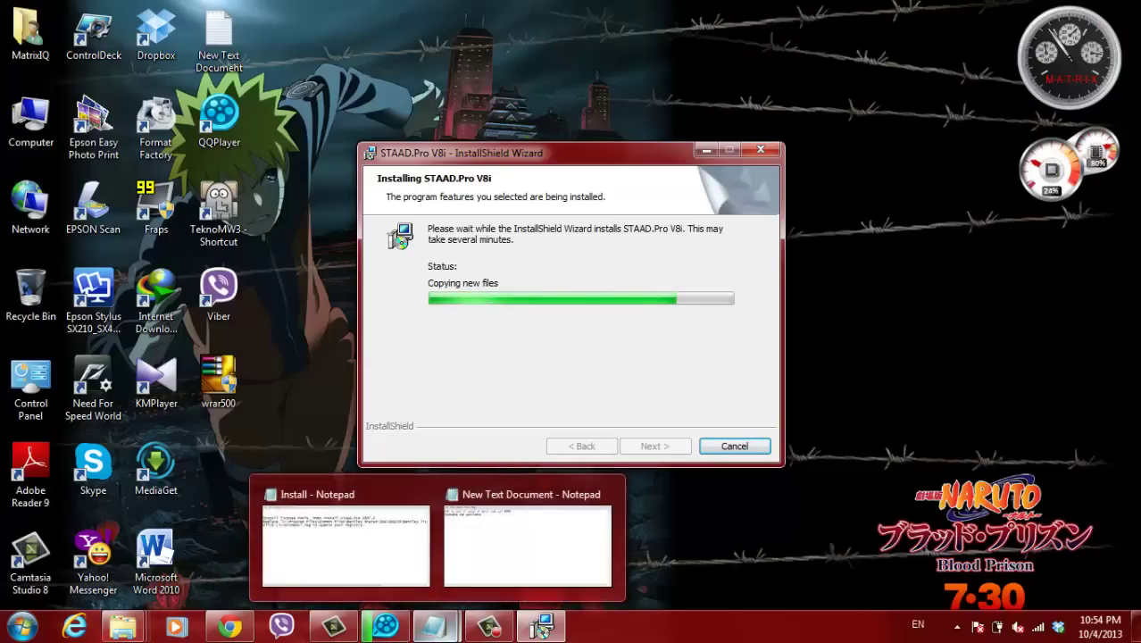
left_click(435, 627)
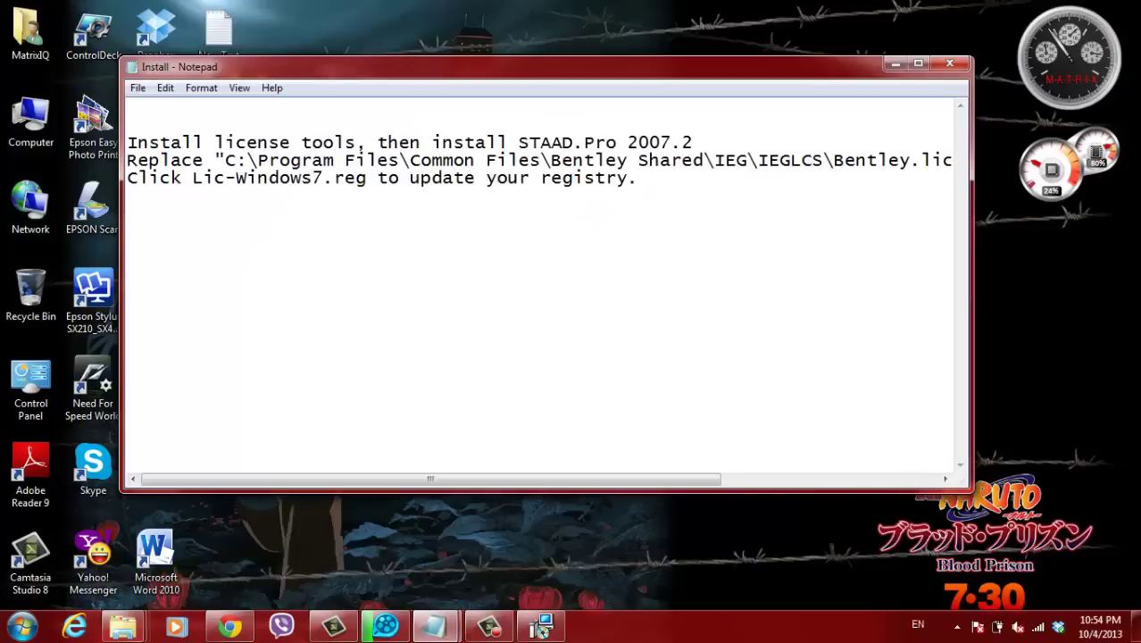
left_click(435, 627)
mouse_move(125, 627)
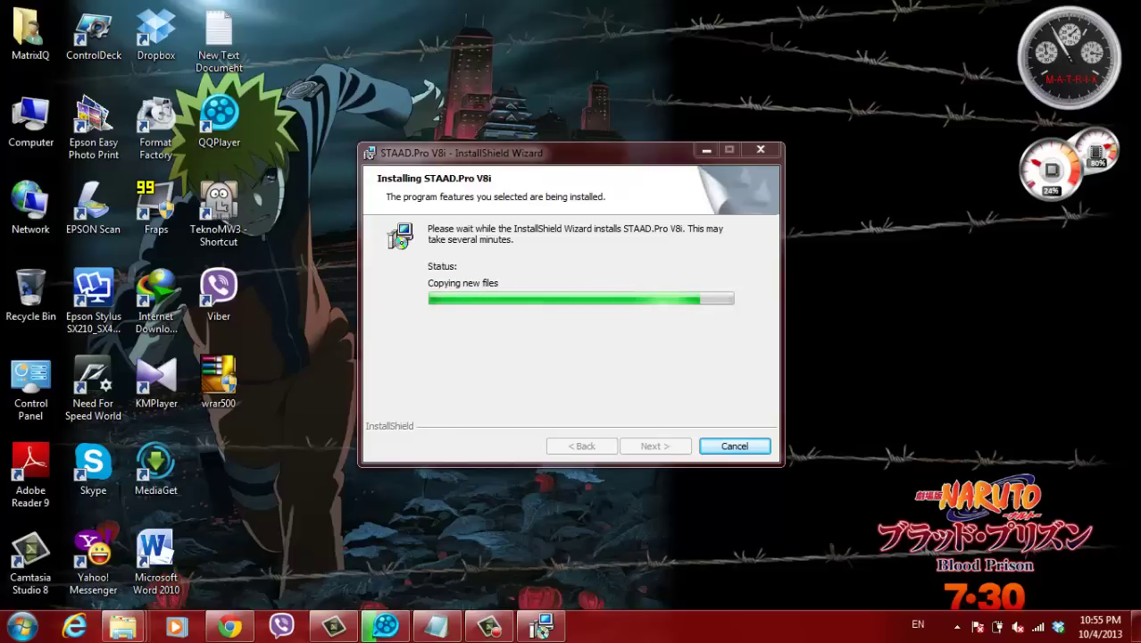
- Refresh the desktop while STAAD.Pro V8i finishes installing
right_click(831, 251)
left_click(879, 299)
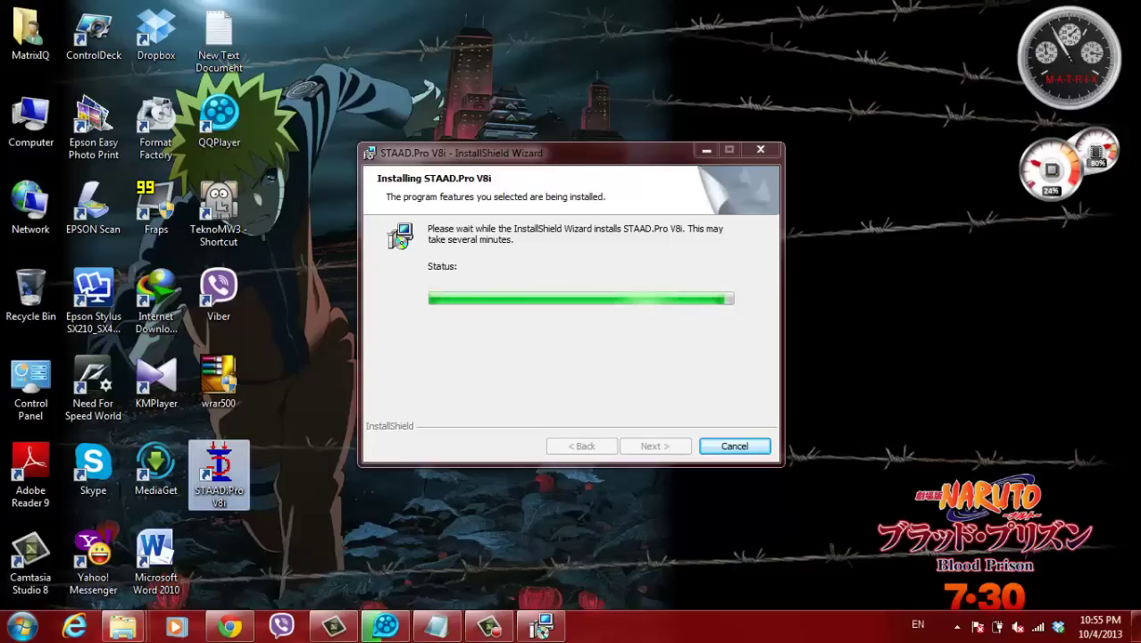
mouse_move(438, 628)
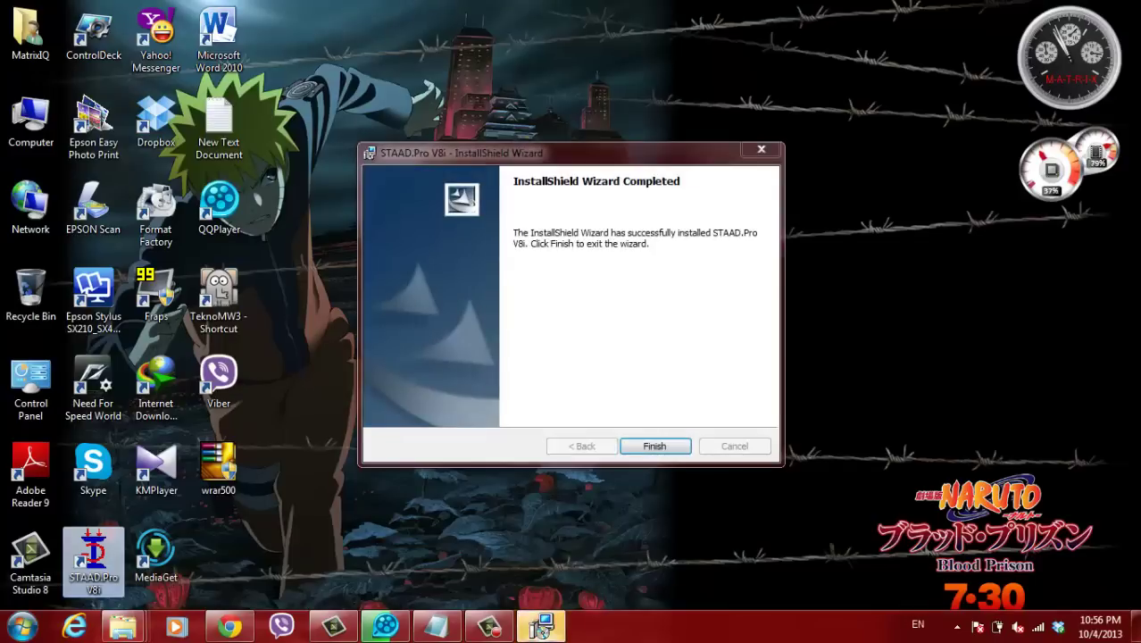
- Close the finished installer, add an Arabic line saying the first job is finished, and minimize Notepad
key("Return")
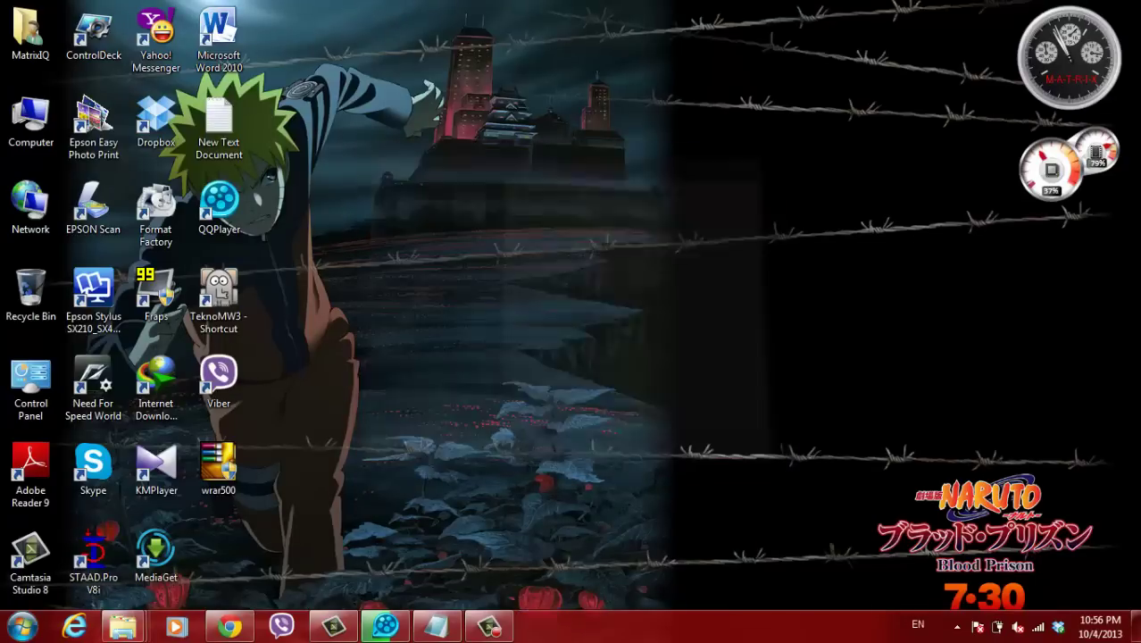
key("alt+Tab")
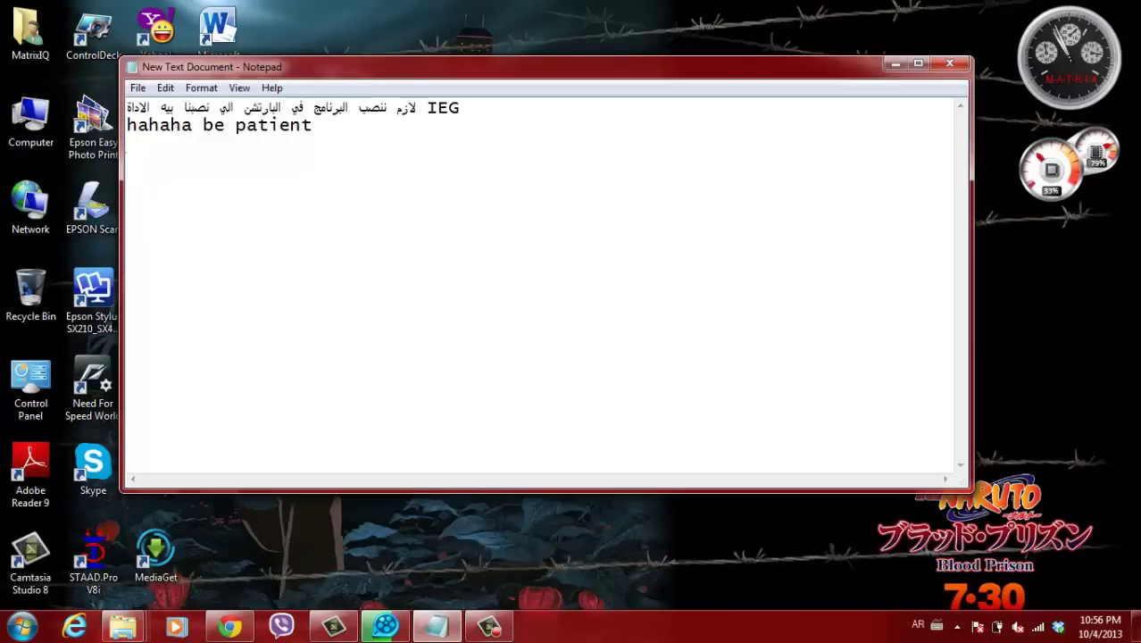
type("هسه كلة الش")
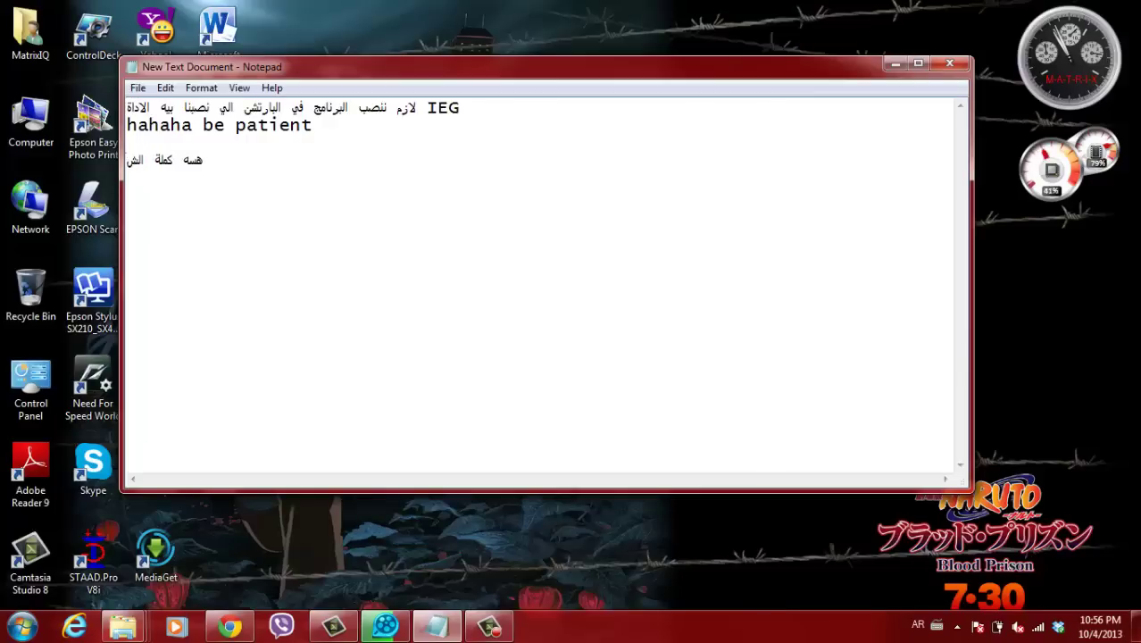
type("غلة ال")
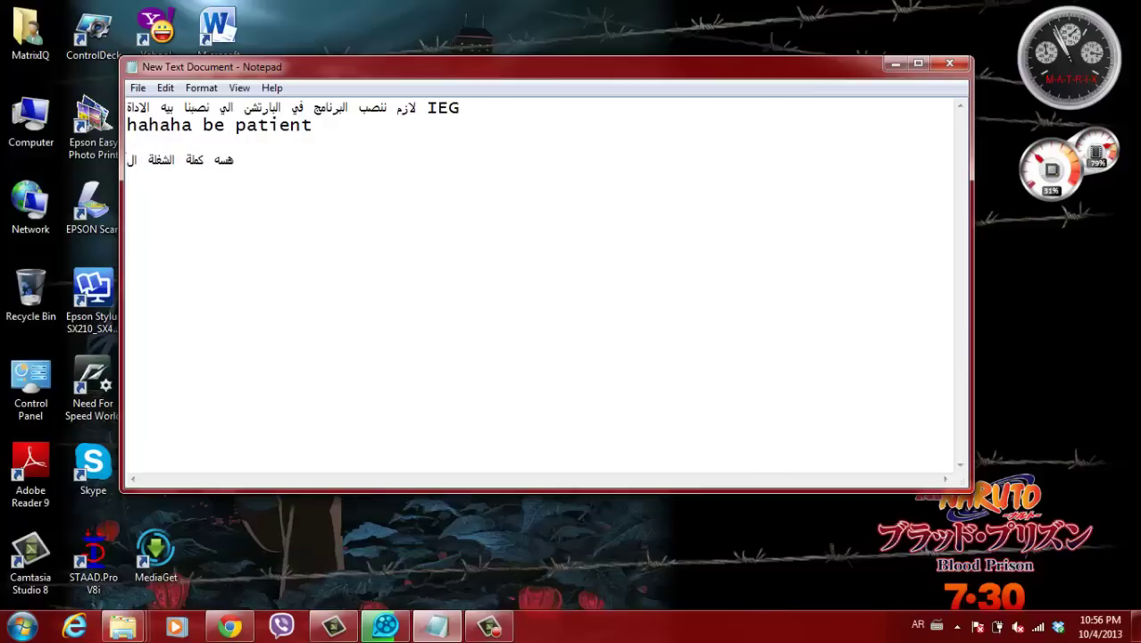
type("اولة")
key("Return")
key("BackSpace")
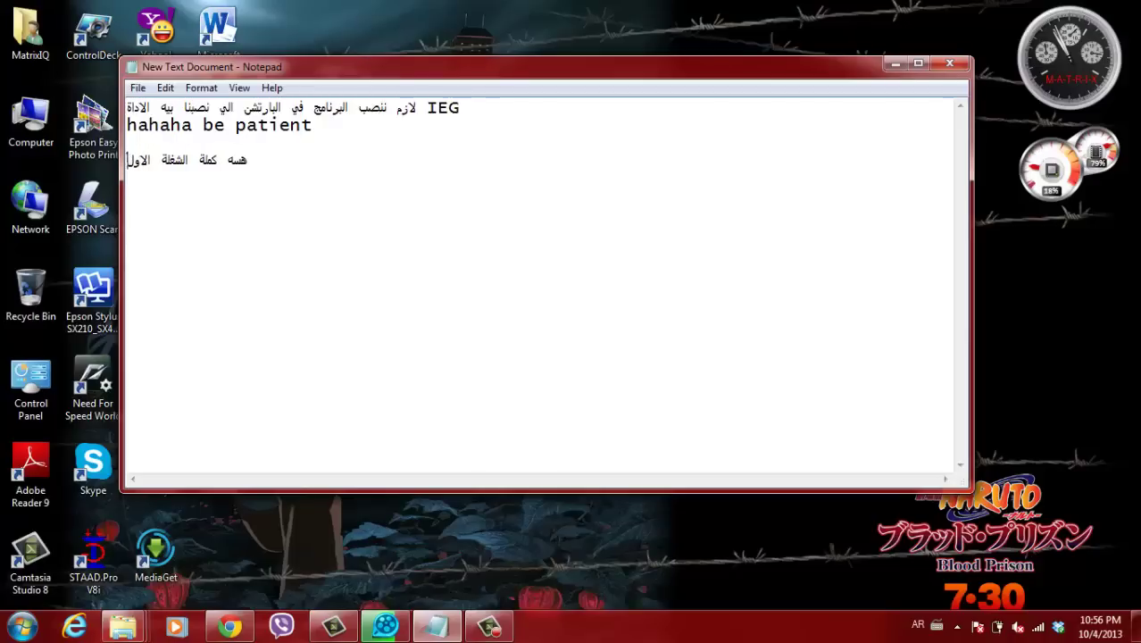
type("ى")
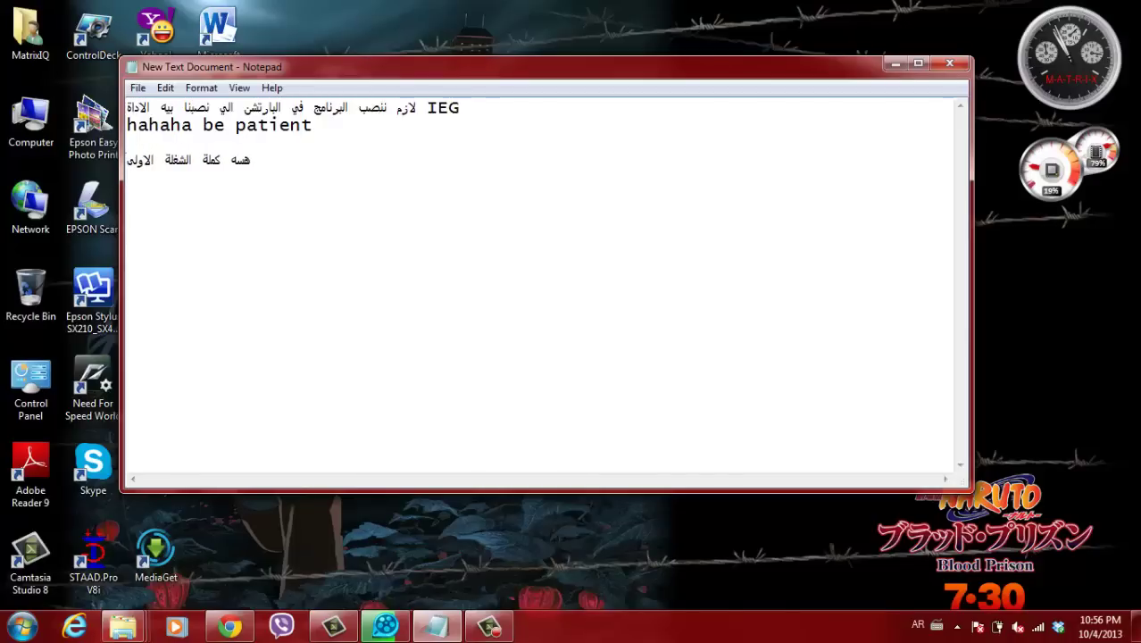
left_click(895, 64)
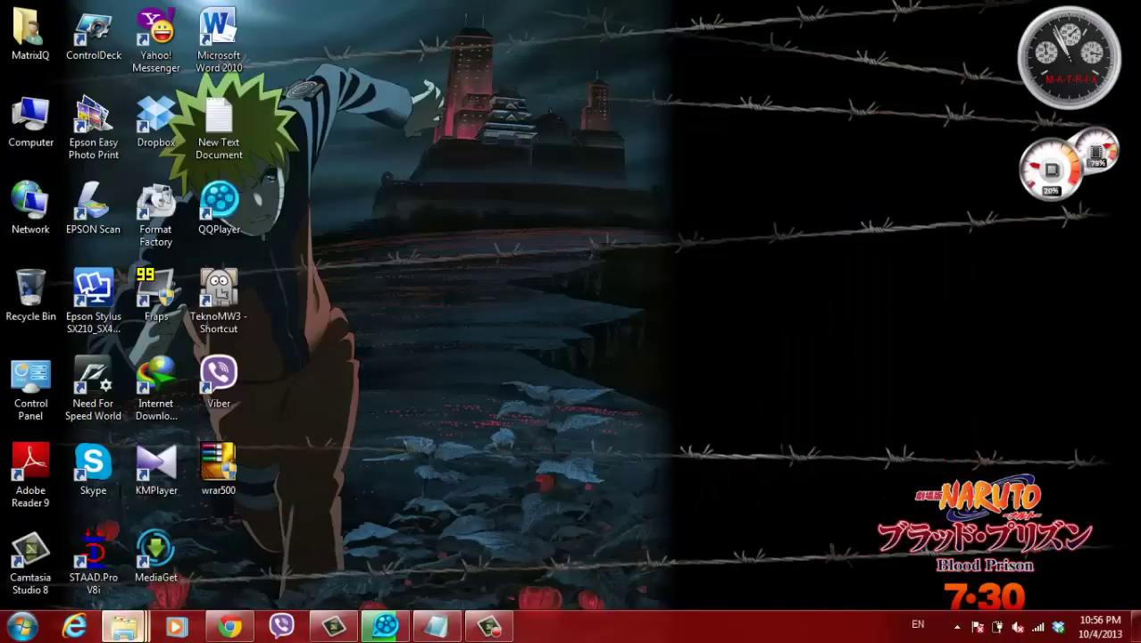
- Open the install notes text document in the Bentley Staad Pro v8i folder
mouse_move(123, 625)
left_click(107, 540)
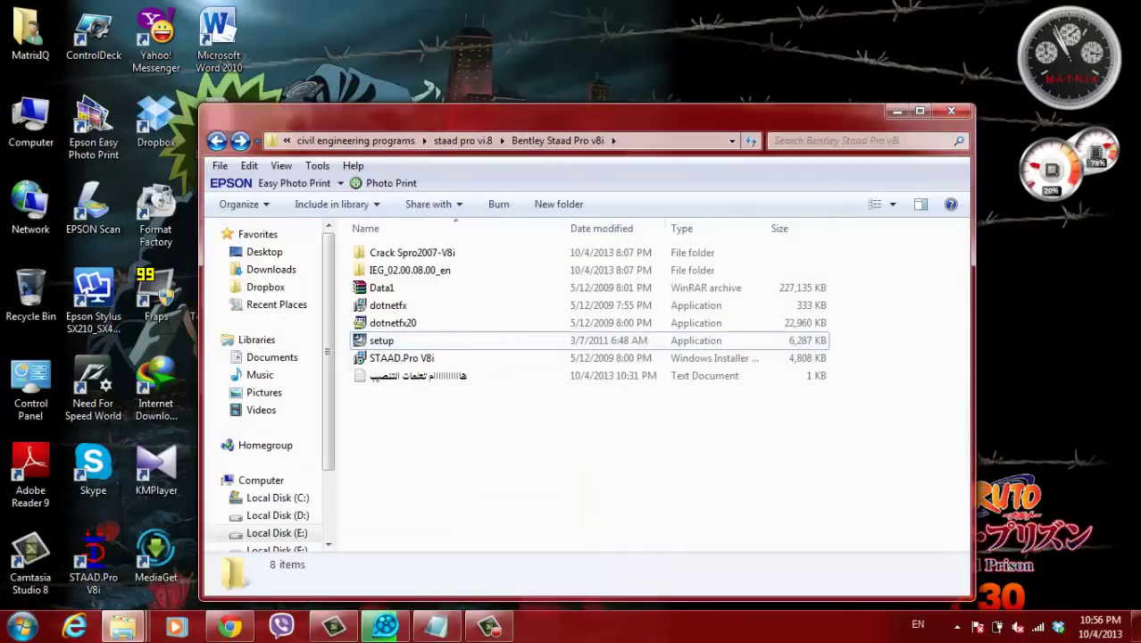
right_click(503, 440)
key("Escape")
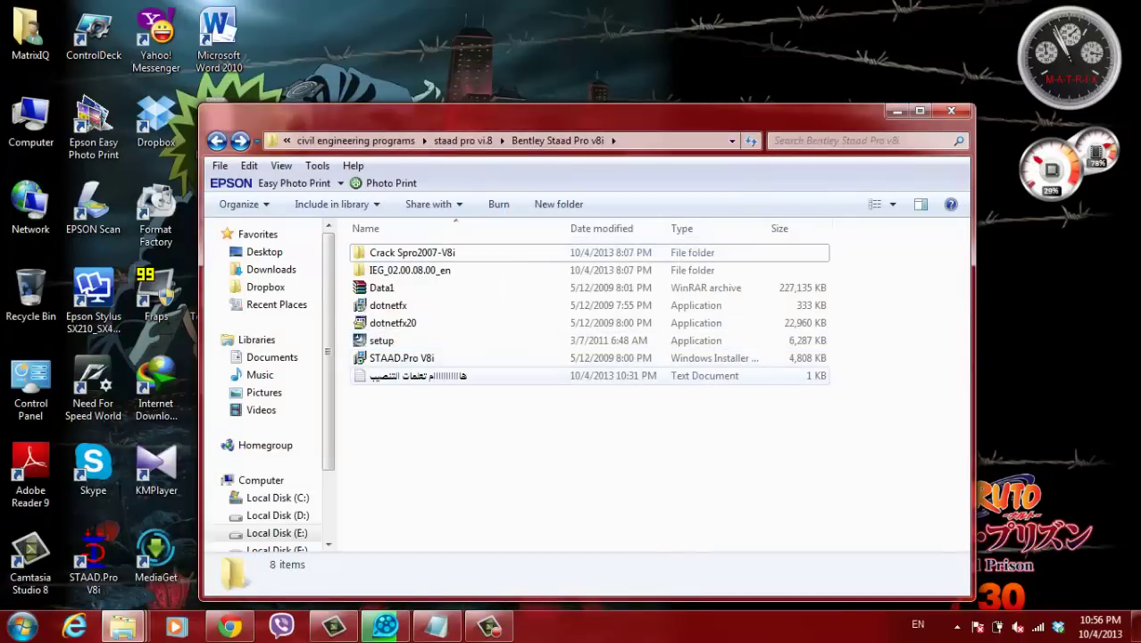
left_click(417, 375)
key("Return")
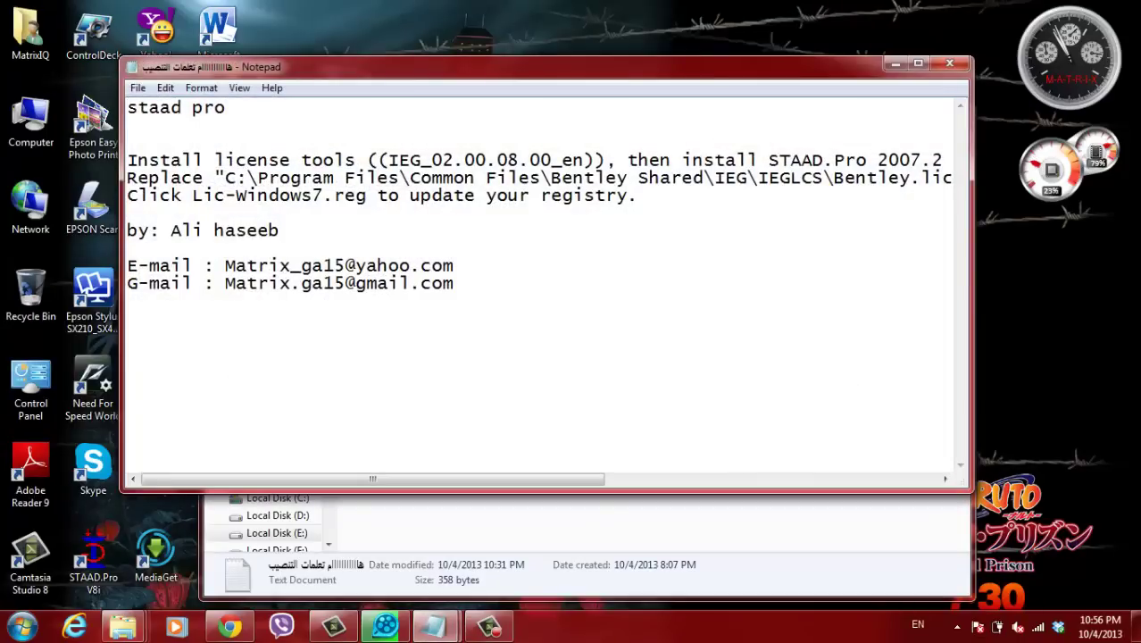
- Copy the IEGLCS licence folder path from the notes and minimize them
left_click_drag(225, 178, 582, 178)
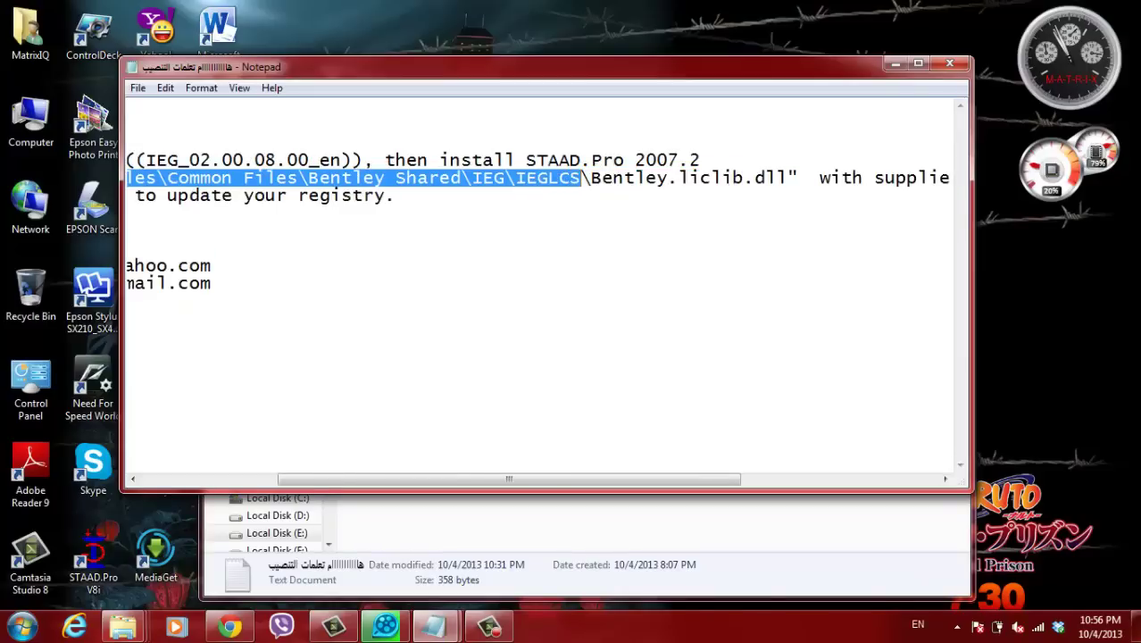
right_click(517, 180)
left_click(549, 237)
left_click(896, 64)
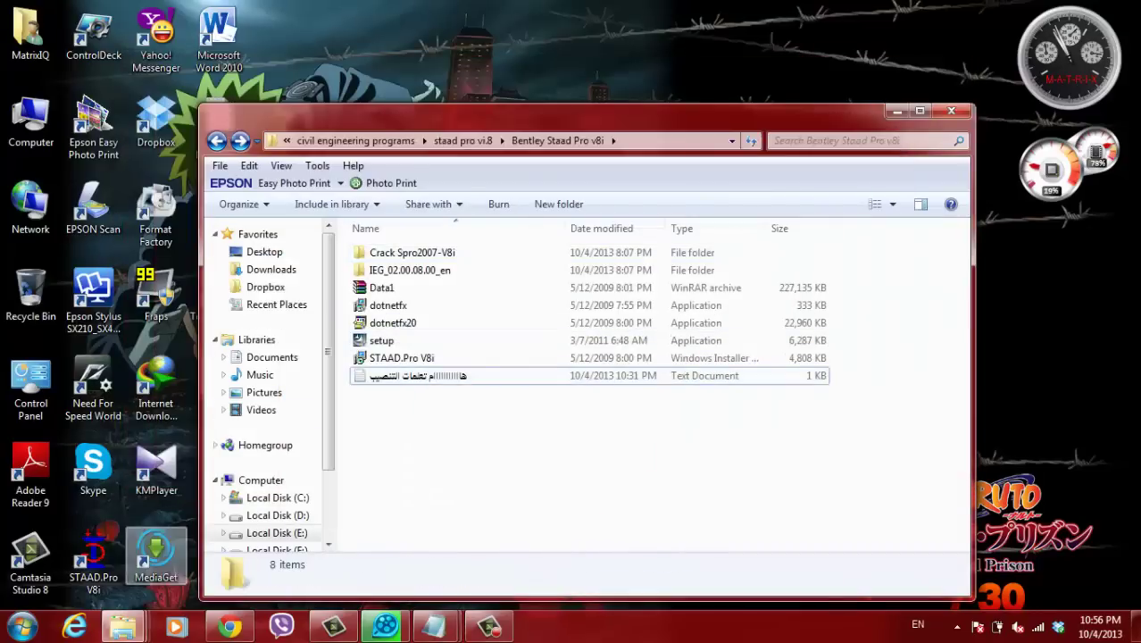
mouse_move(123, 627)
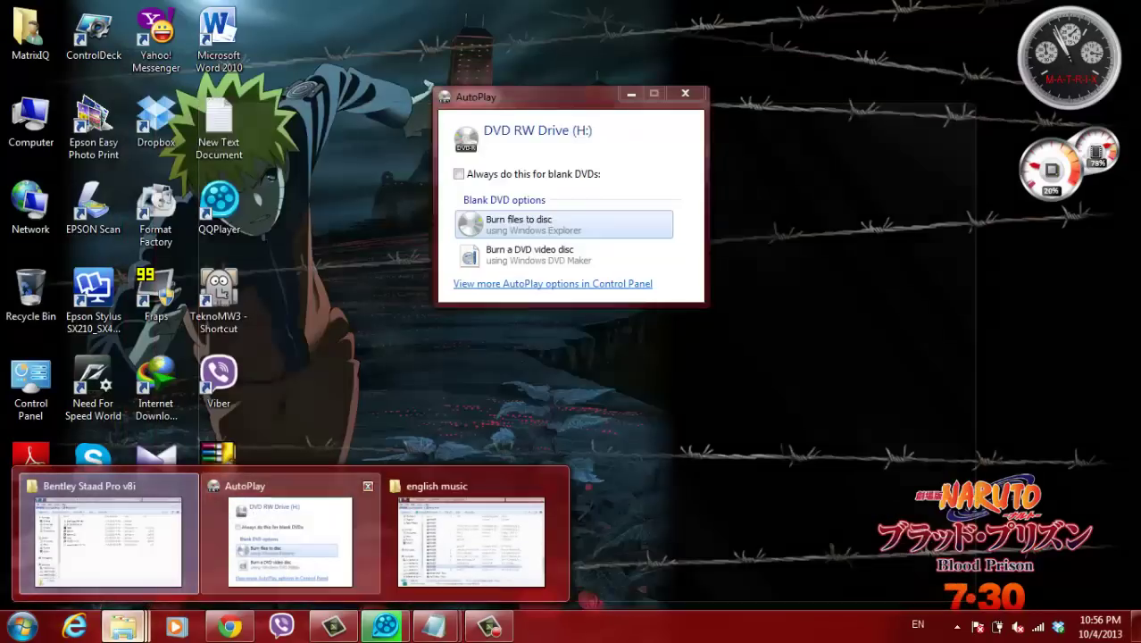
- Close AutoPlay, open the pasted IEGLCS path in a new Explorer window, then return to the setup folder
left_click(367, 486)
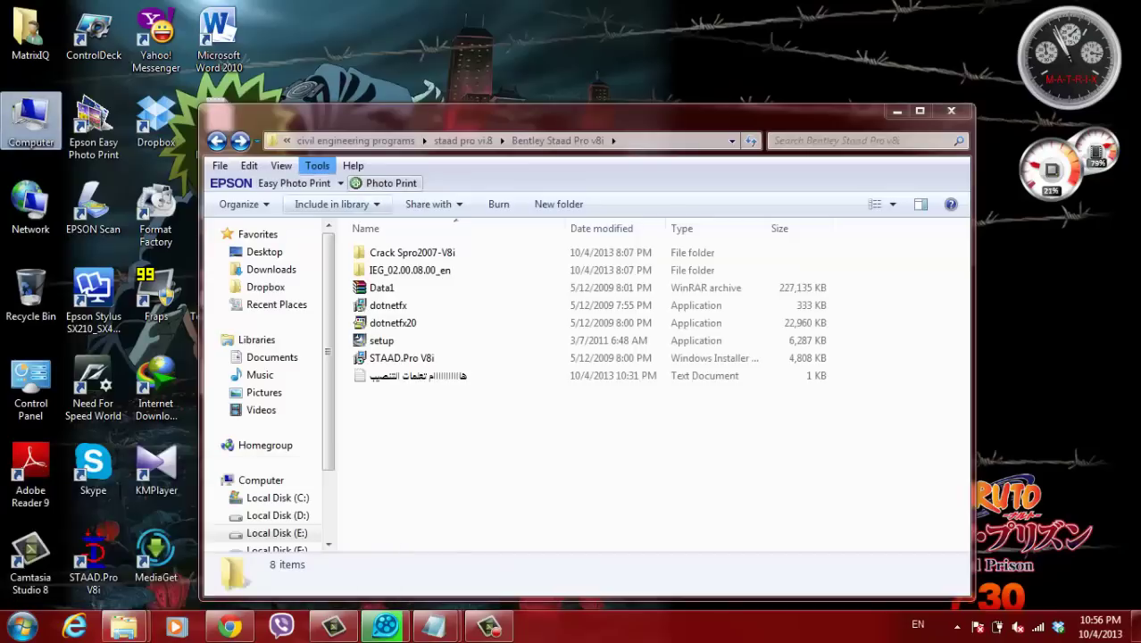
key("super+e")
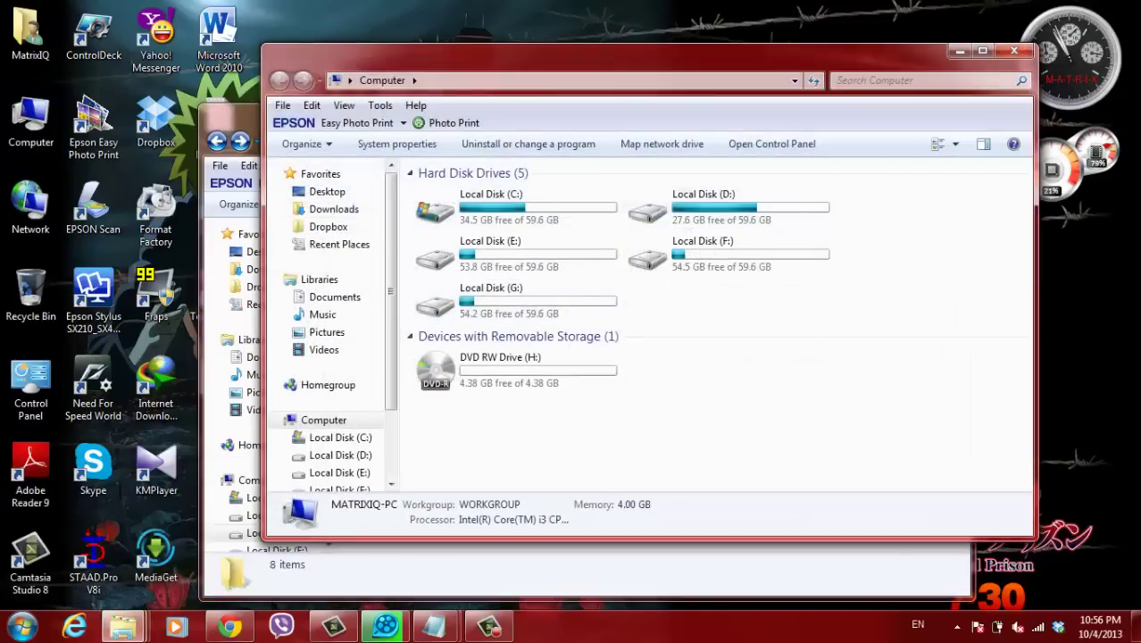
key("alt+d")
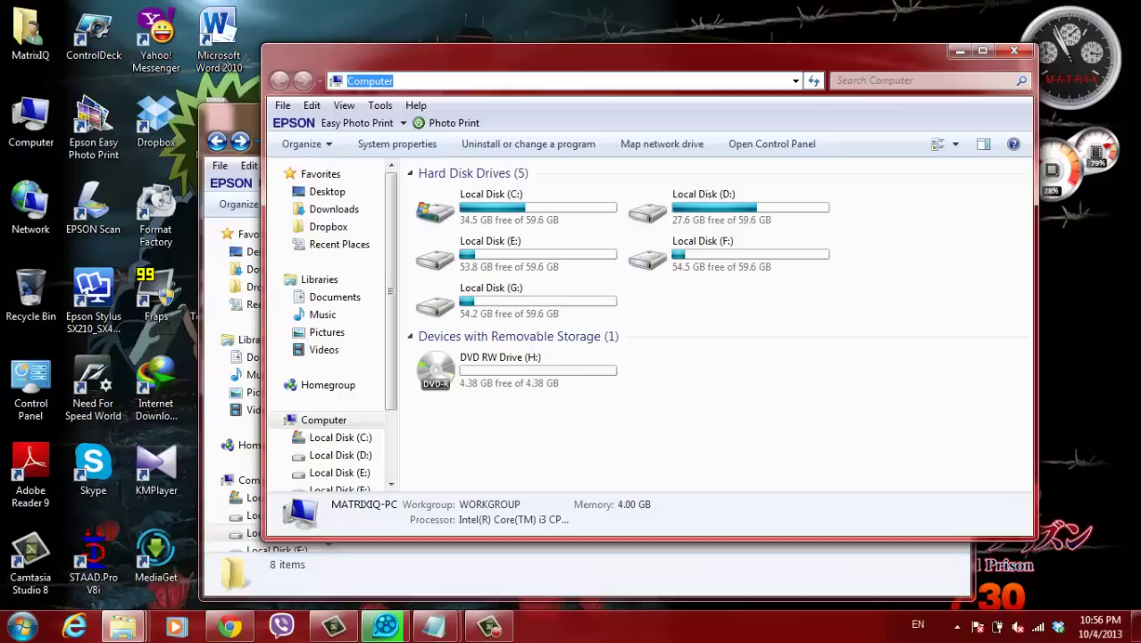
key("shift+F10")
key("Return")
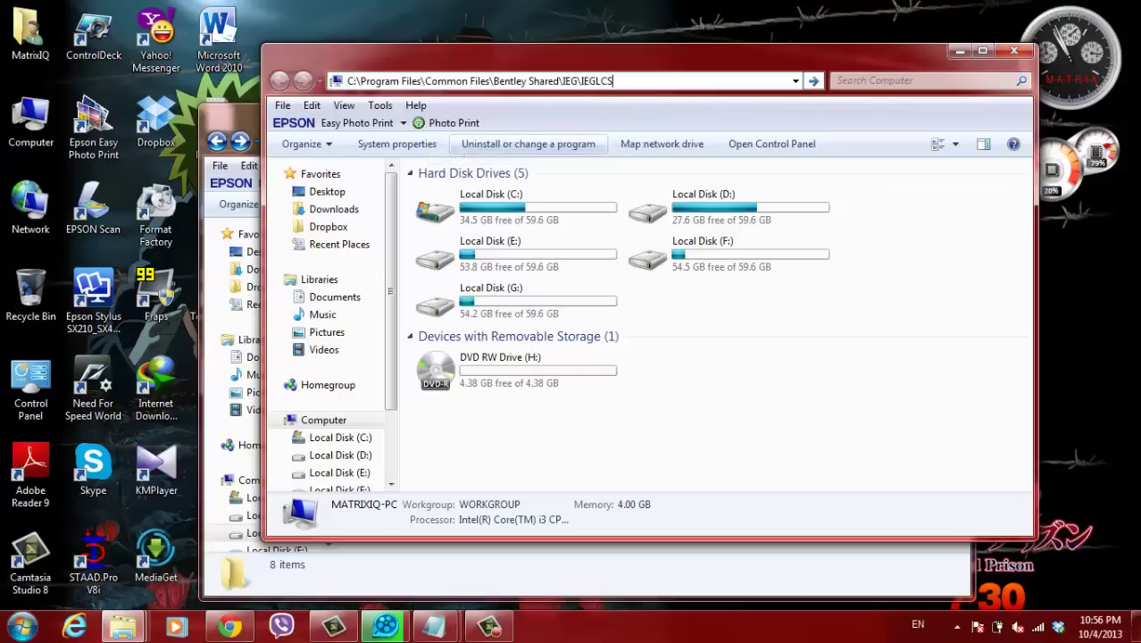
key("Return")
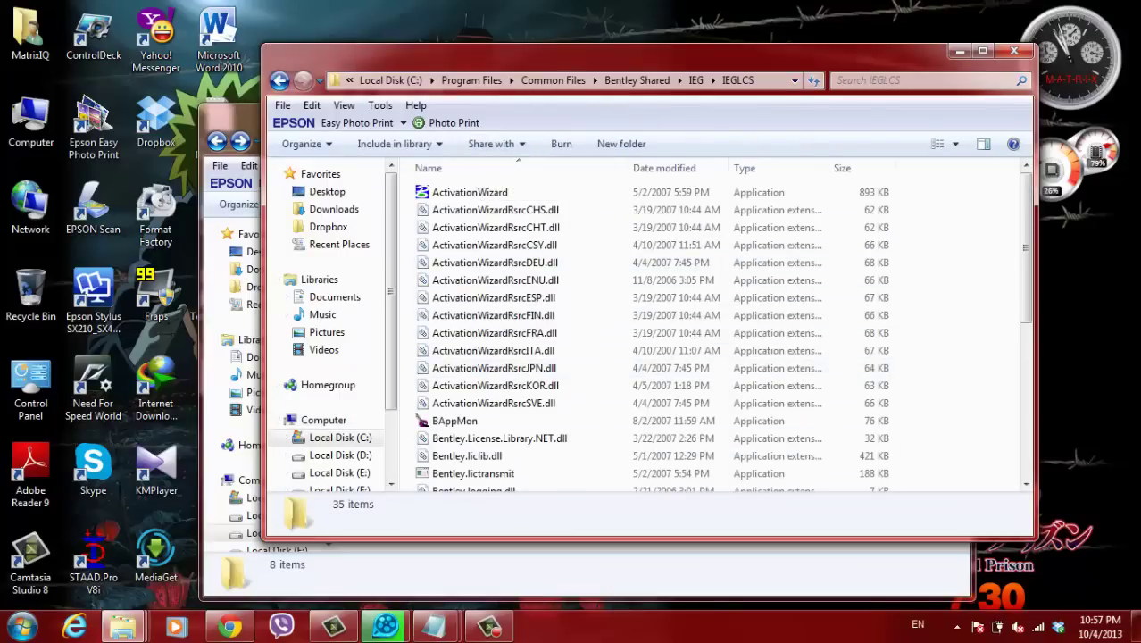
key("alt+Tab")
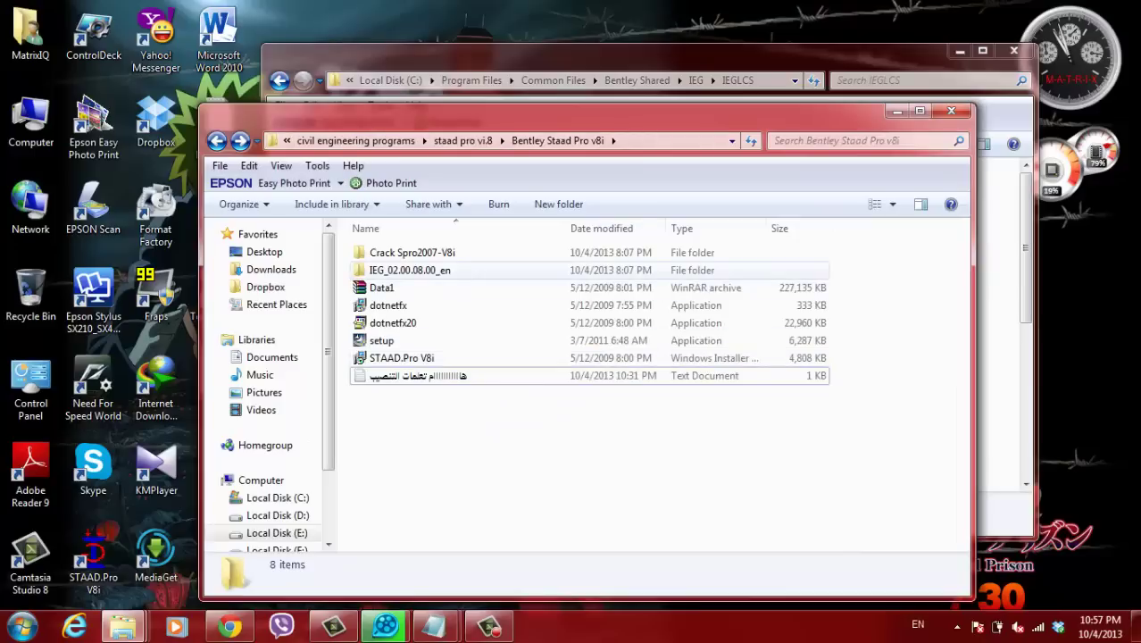
- Copy Bentley.liclib.dll from the Crack Spro2007-V8i folder
left_click(410, 270)
double_click(411, 252)
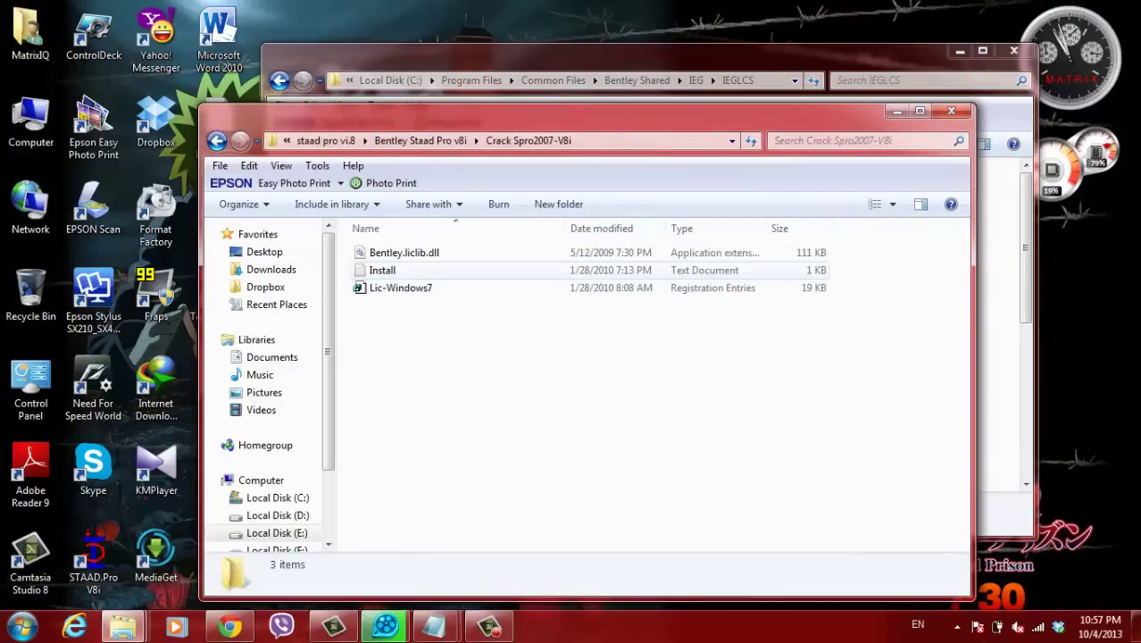
left_click(403, 253)
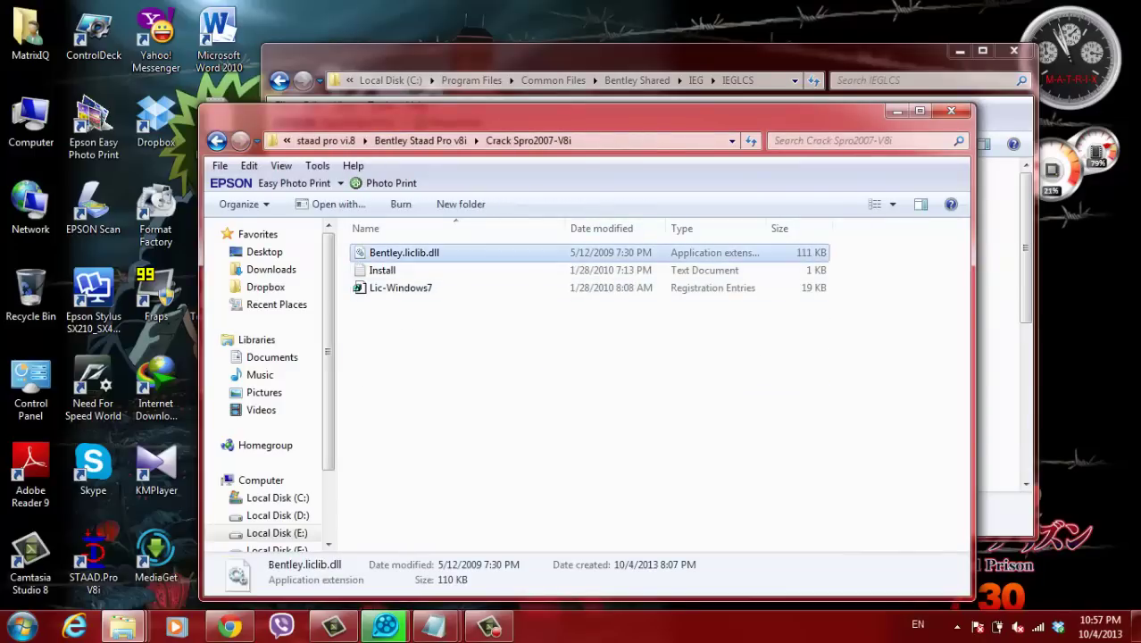
right_click(427, 252)
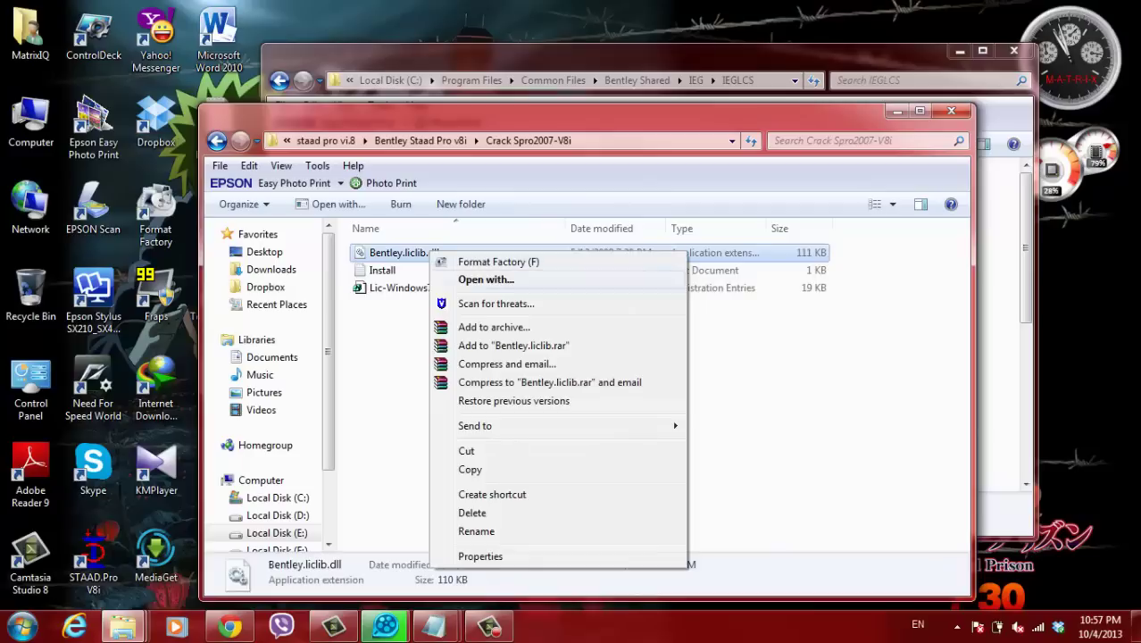
left_click(466, 469)
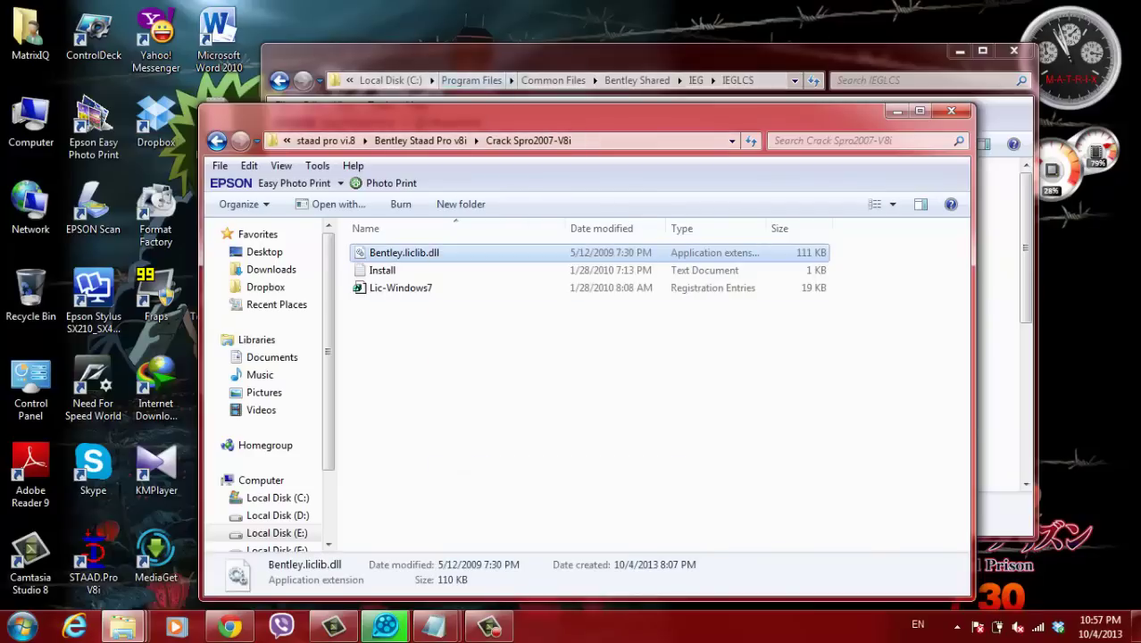
- Paste it into the IEGLCS folder, replacing the existing file with admin permission, and close that window
left_click(571, 59)
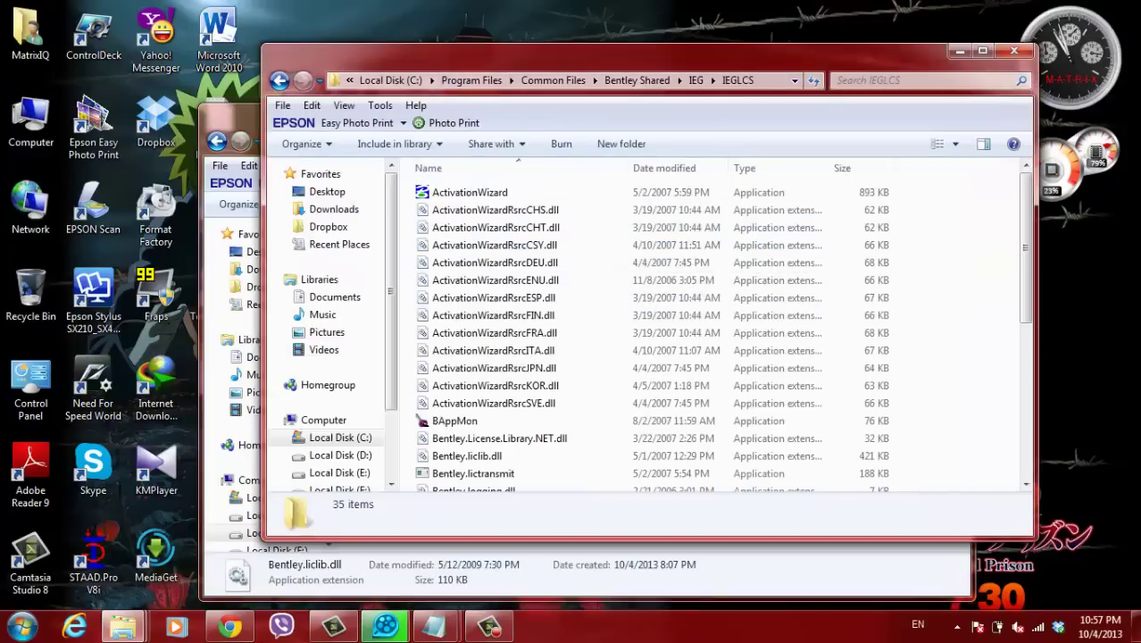
right_click(934, 268)
left_click(964, 386)
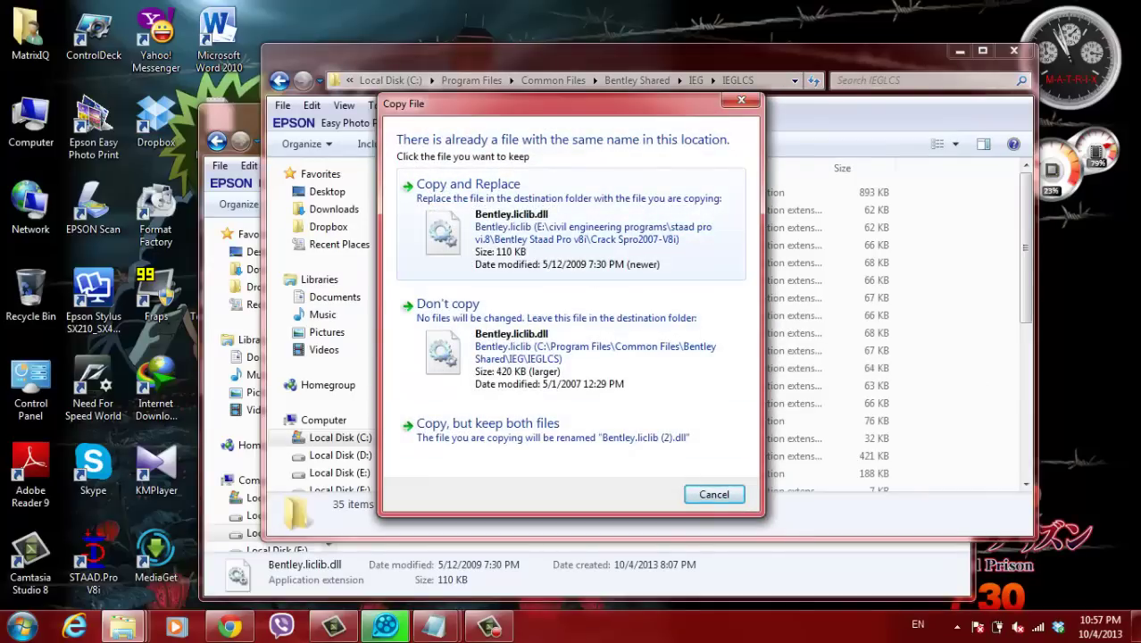
left_click(468, 184)
key("Return")
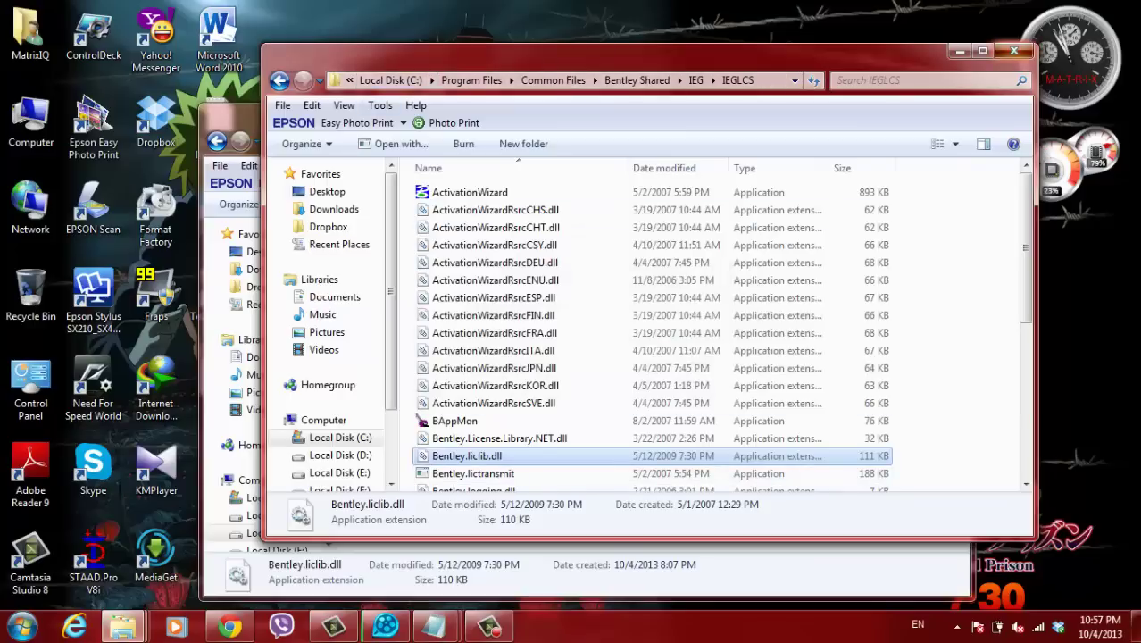
left_click(1013, 51)
left_click(400, 287)
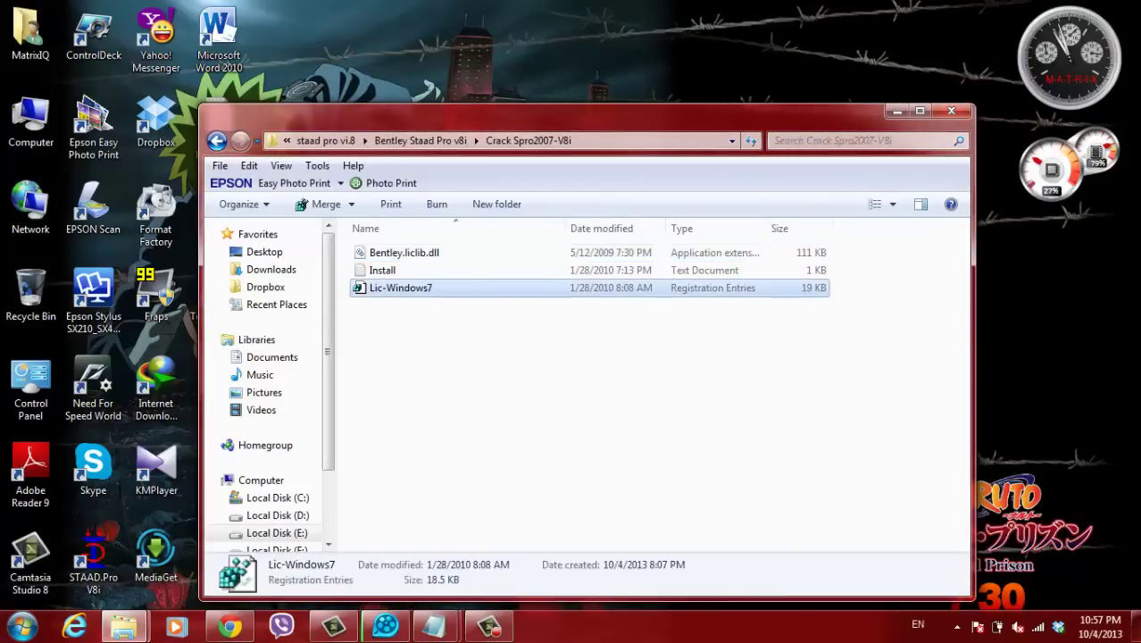
- Merge Lic-Windows7.reg into the registry, confirm and acknowledge success, then close the crack folder
right_click(415, 287)
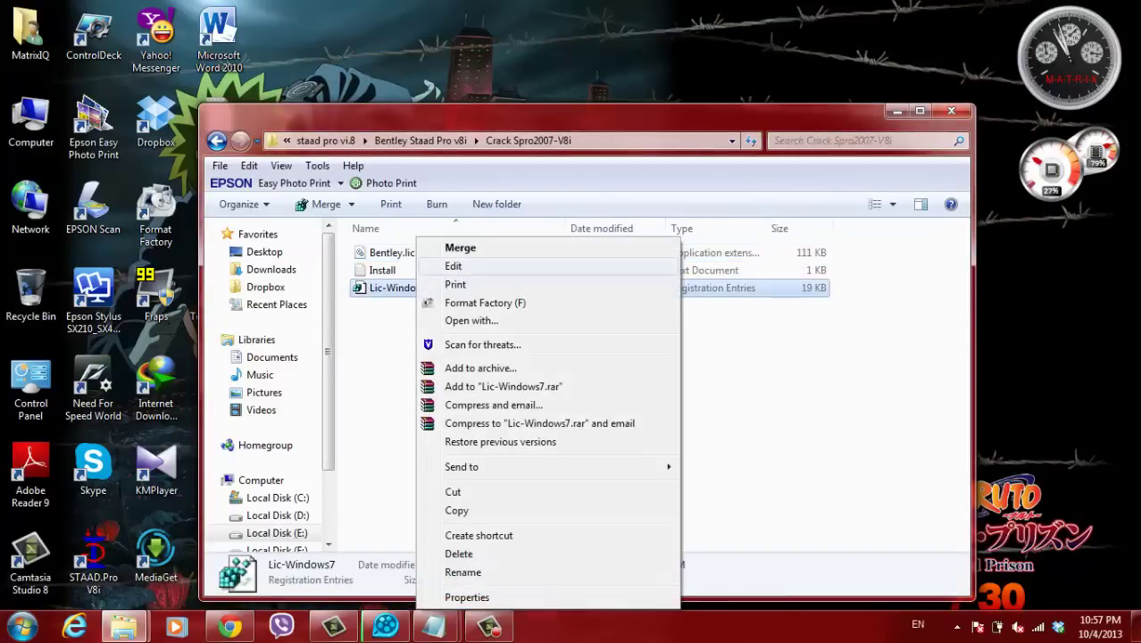
left_click(460, 247)
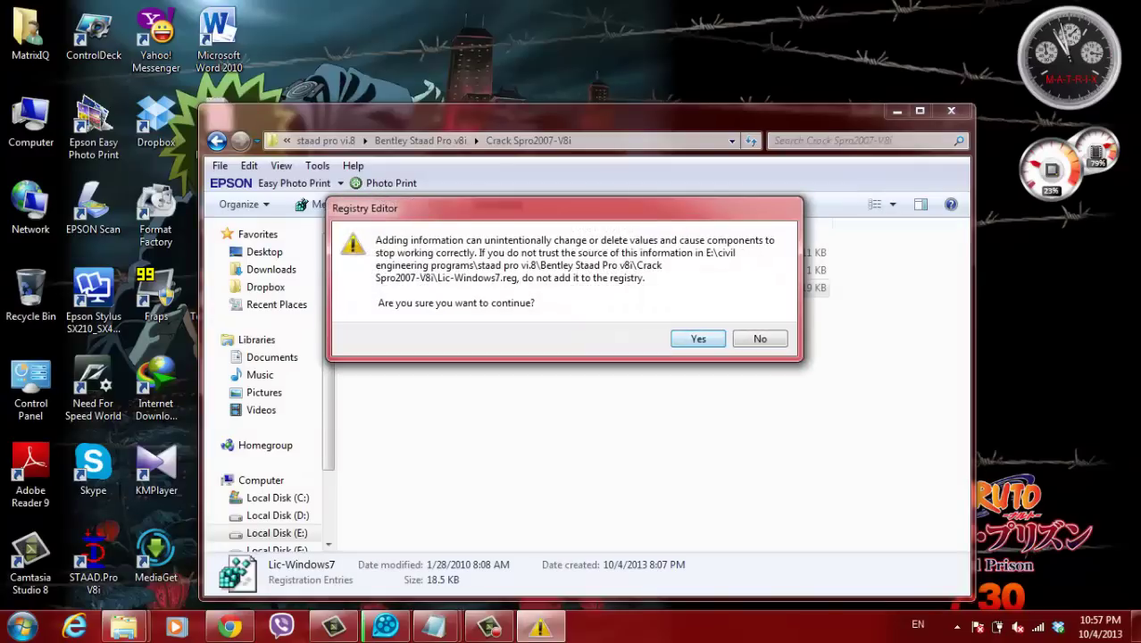
key("Return")
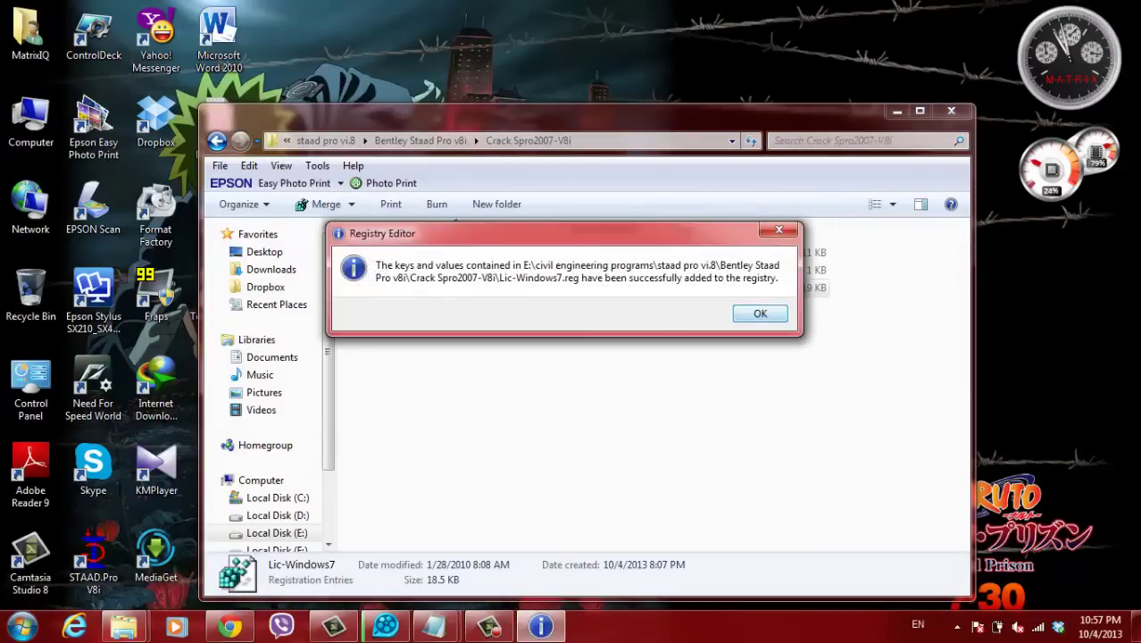
key("Return")
left_click(950, 111)
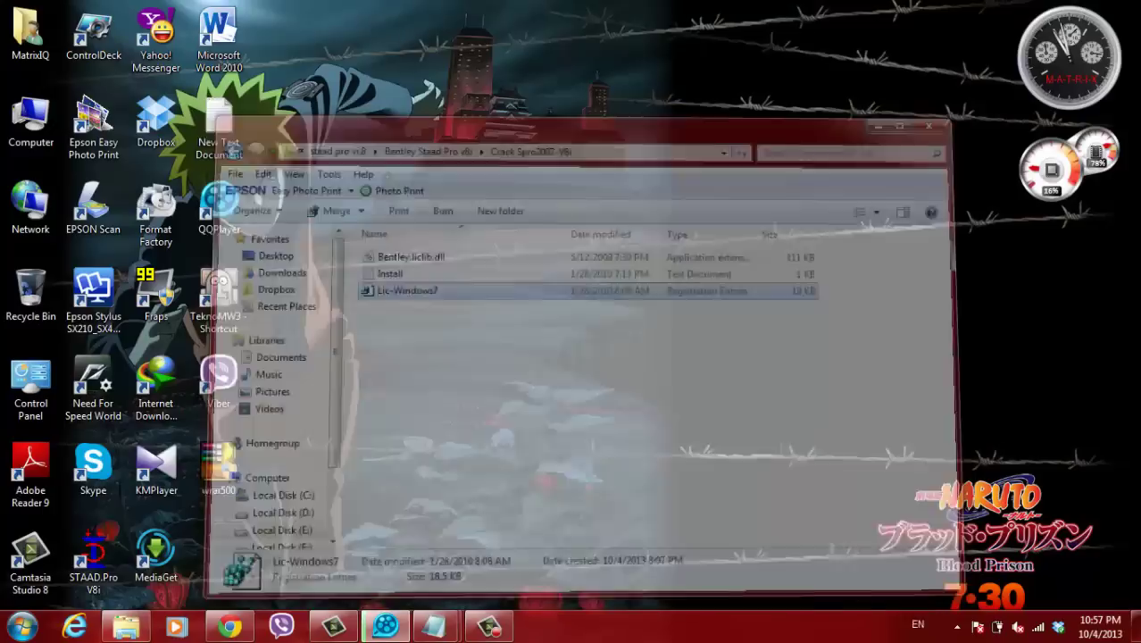
- Refresh the desktop and launch STAAD.Pro V8i from its desktop shortcut
right_click(503, 179)
left_click(549, 227)
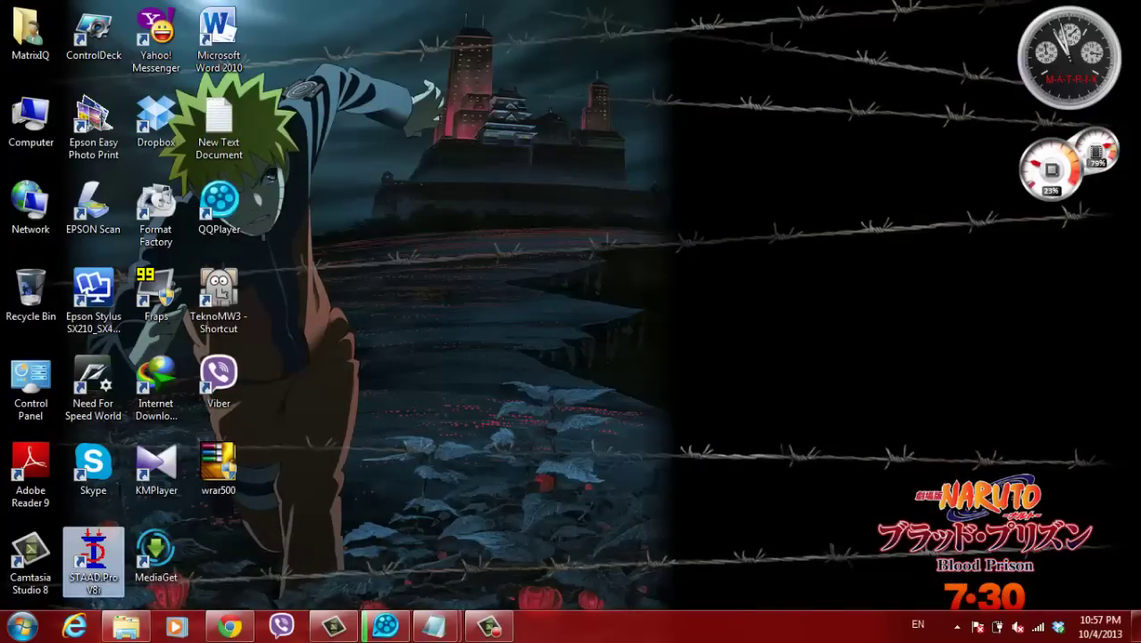
double_click(93, 561)
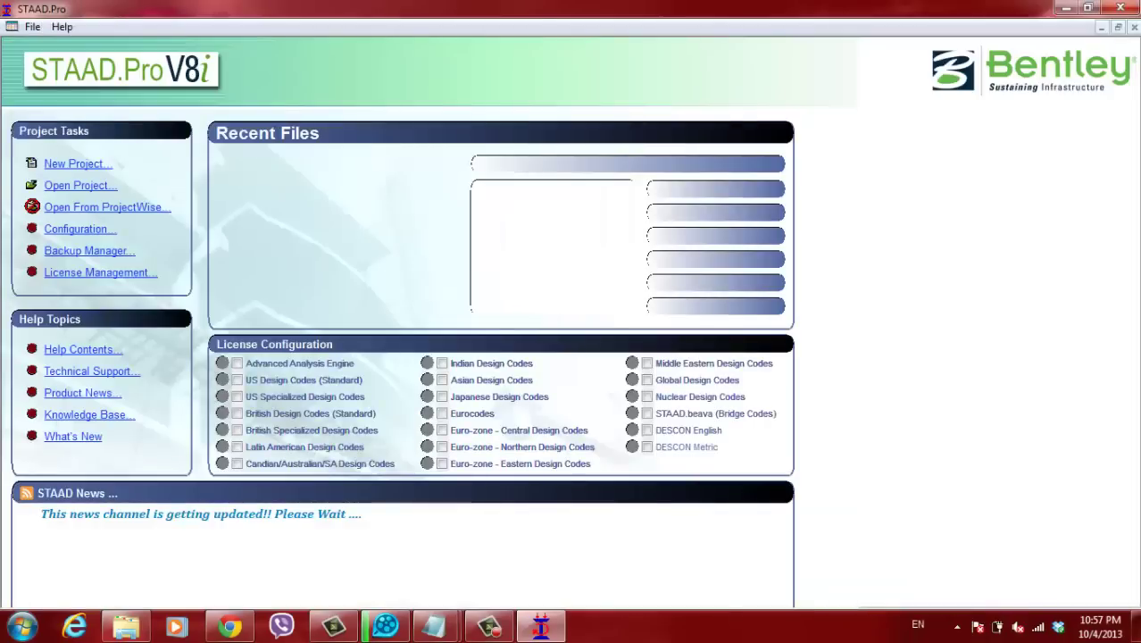
- In the New Text Document note, type the Arabic closing greeting wishing enjoyable work and asking for prayers
mouse_move(435, 627)
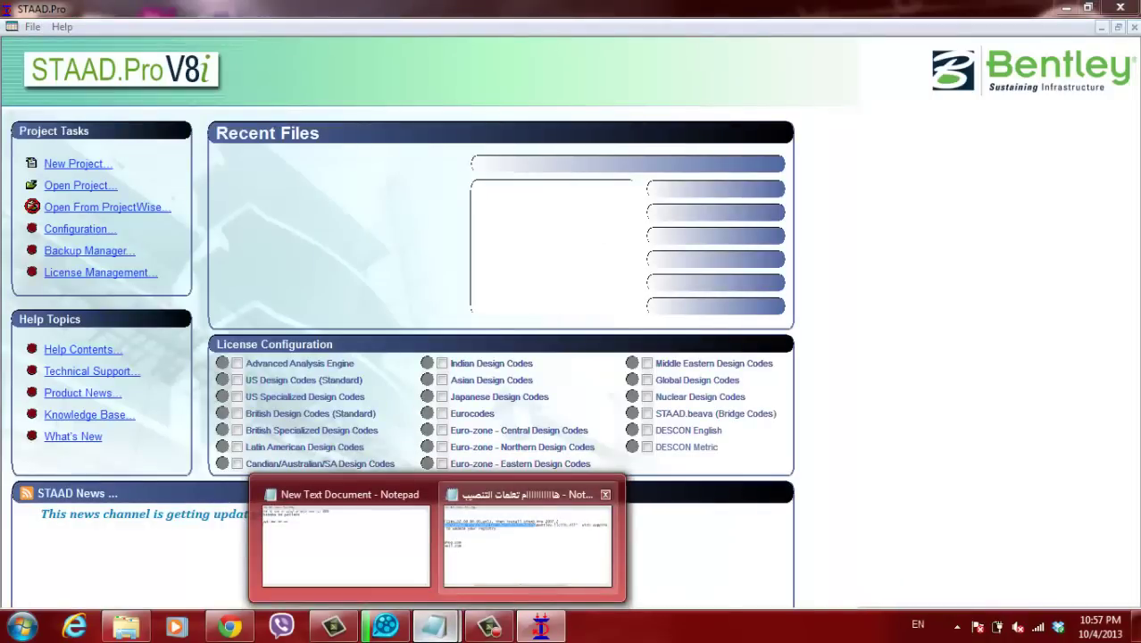
left_click(528, 545)
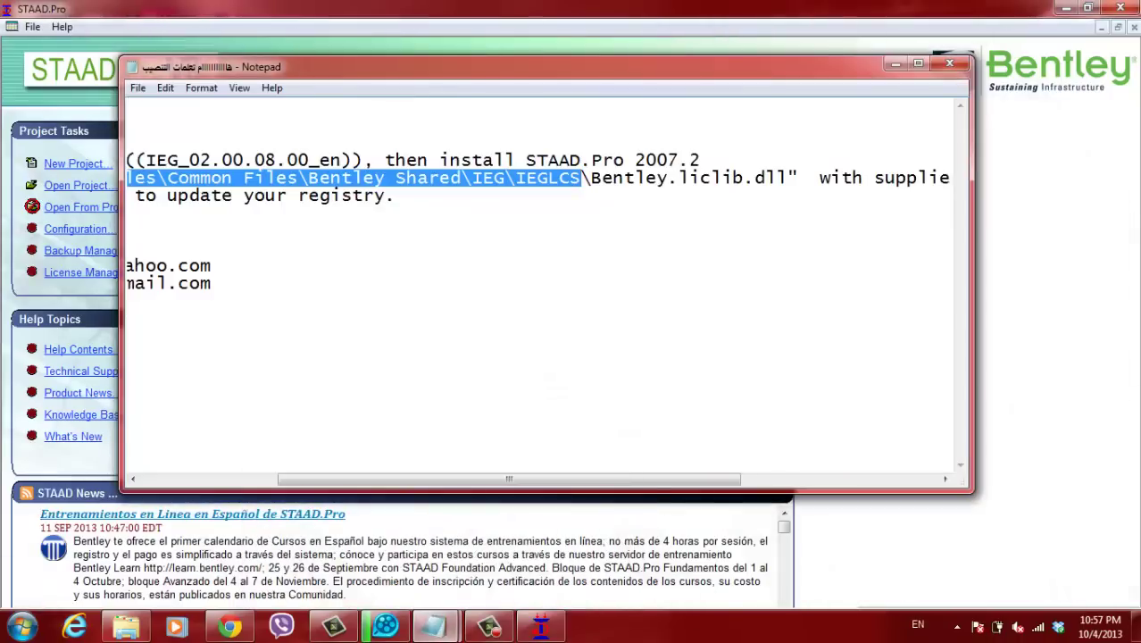
left_click(340, 540)
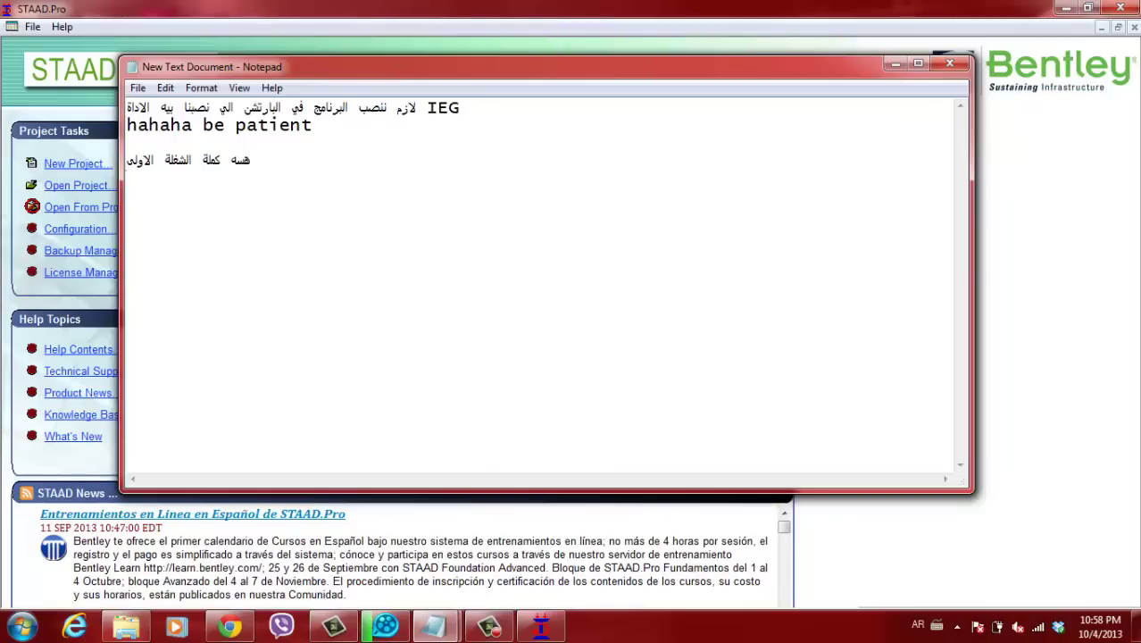
type("مل")
type(" ممت")
type("لاتنس")
type("ى")
type(" ال")
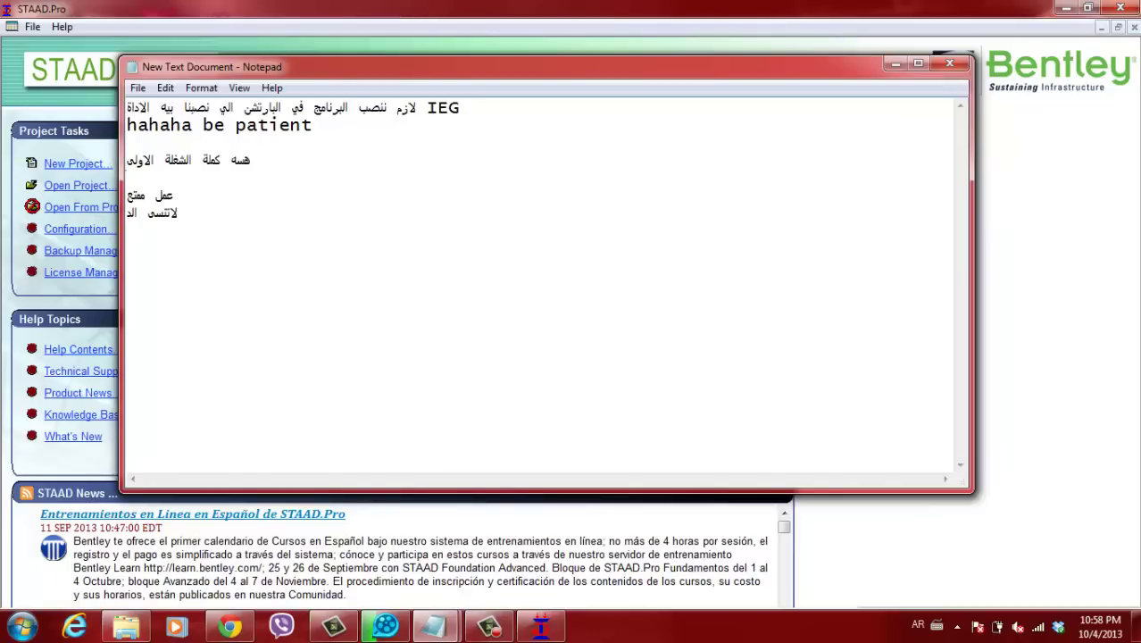
type("دعاء .تحي")
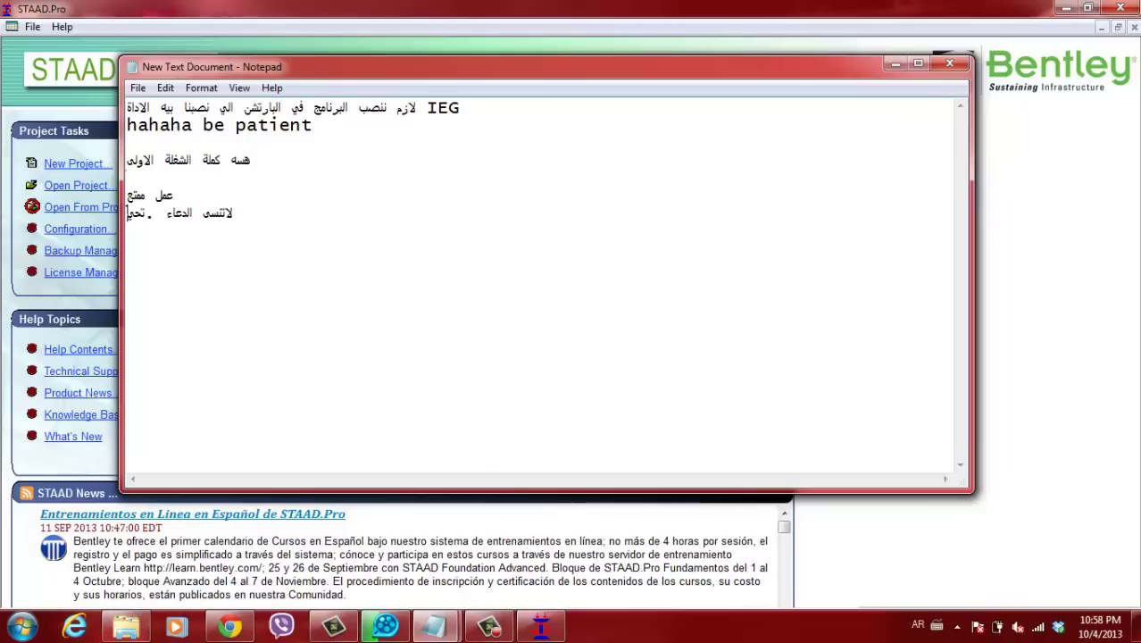
type("ة ط")
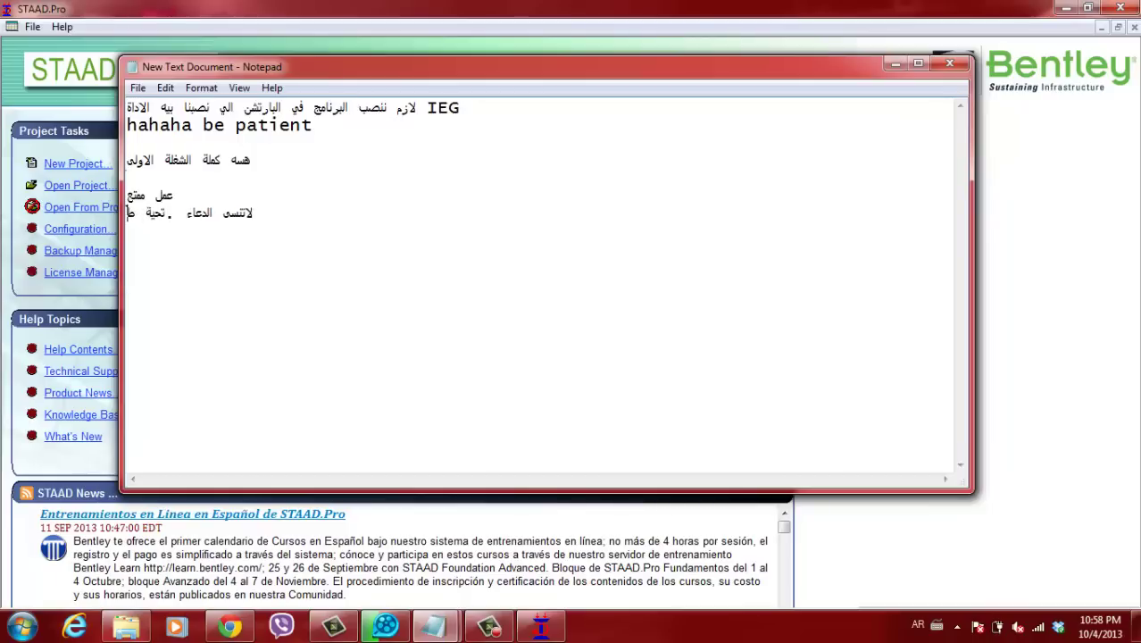
type("يبة")
- Add the engineer's signature on a new line below the greeting
key("Return")
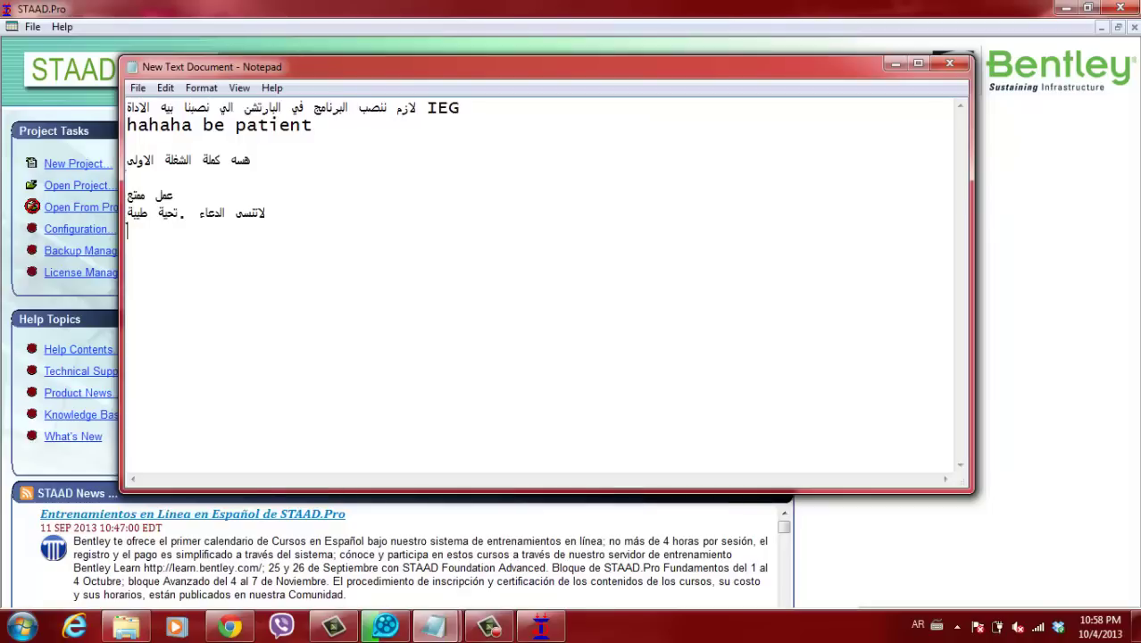
type("المهندس على حسيب")
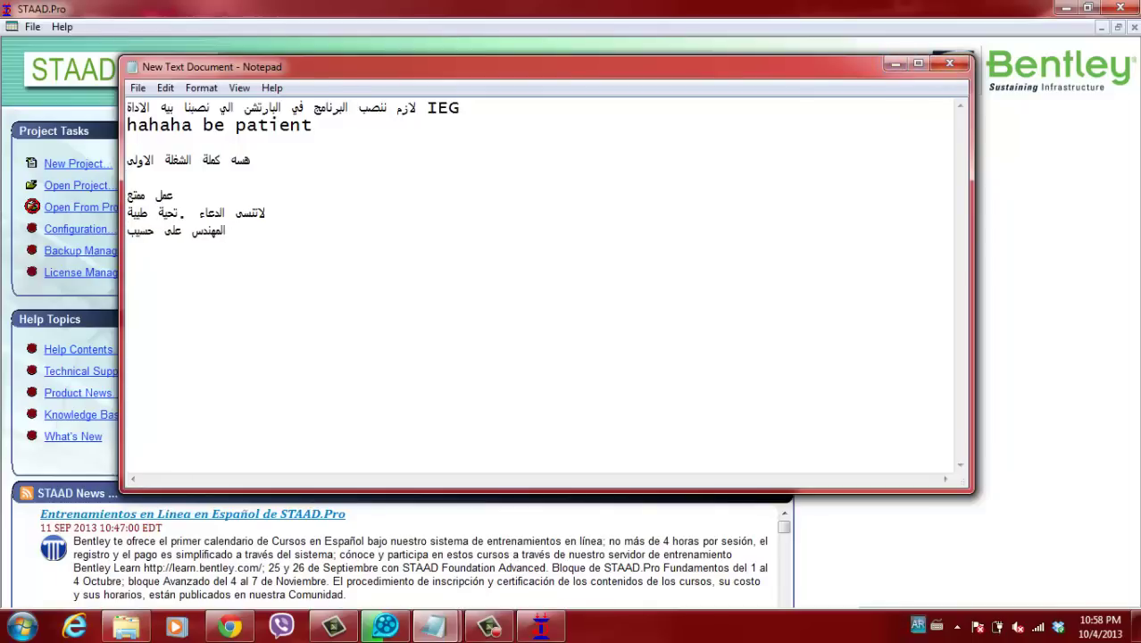
left_click(357, 518)
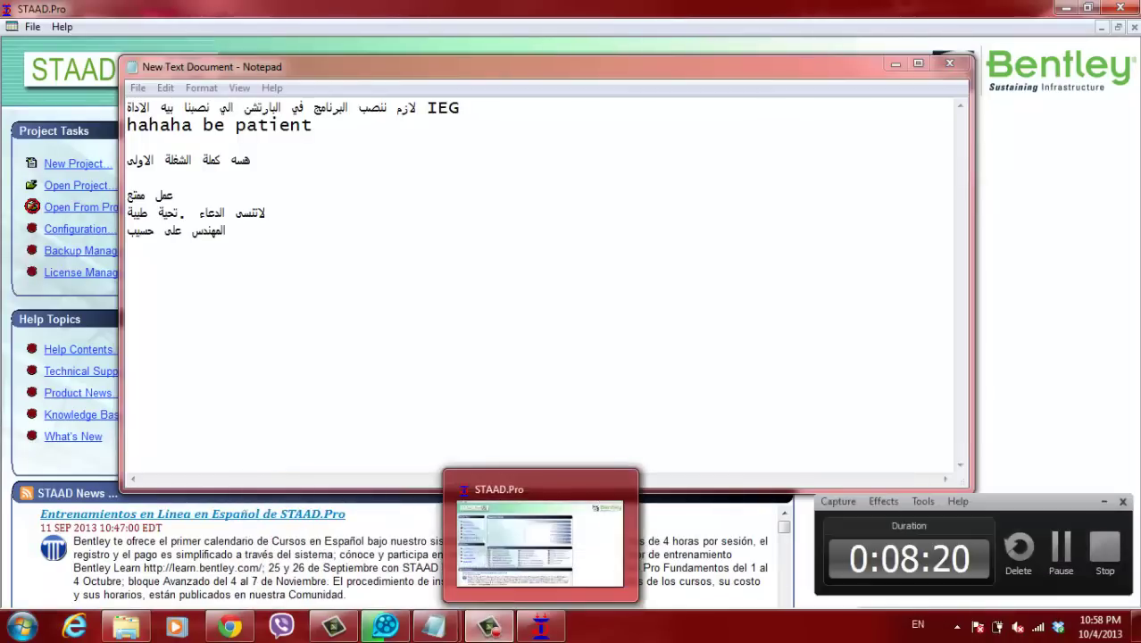
left_click_drag(1026, 501, 813, 483)
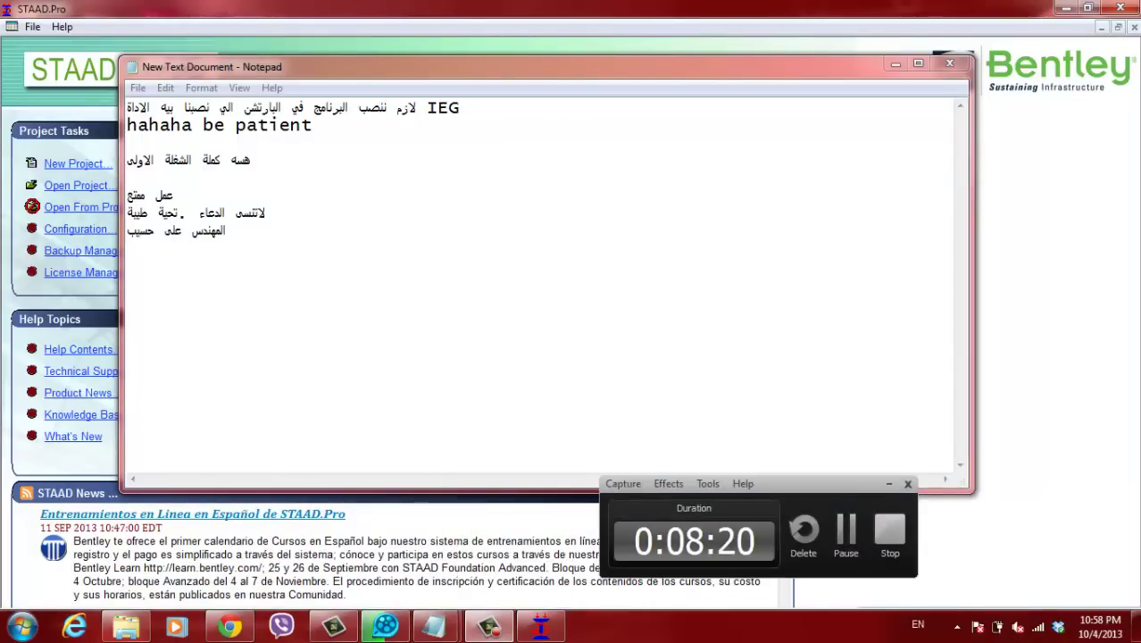